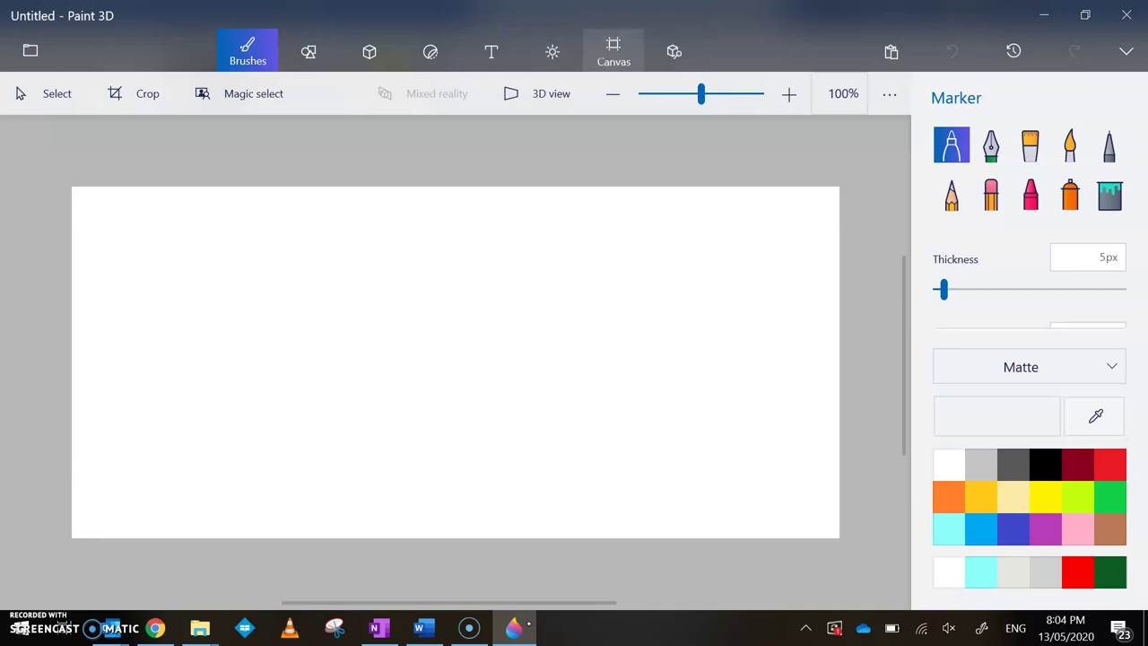
Step: Hide the canvas so that only the empty workspace remains
click(614, 52)
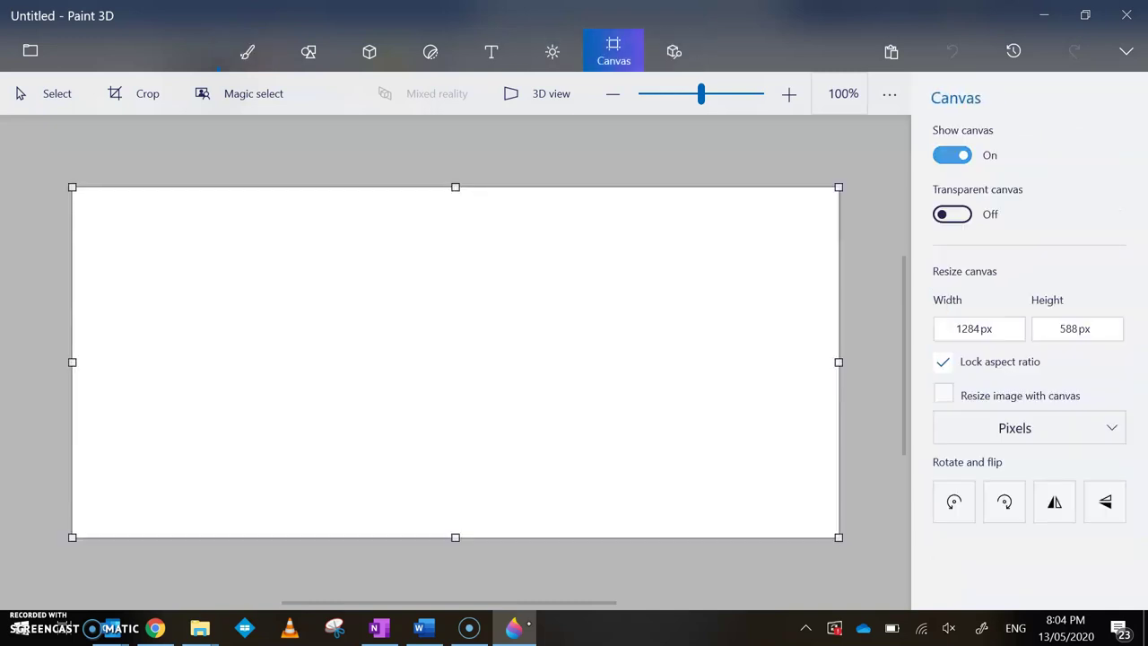
click(952, 155)
click(952, 155)
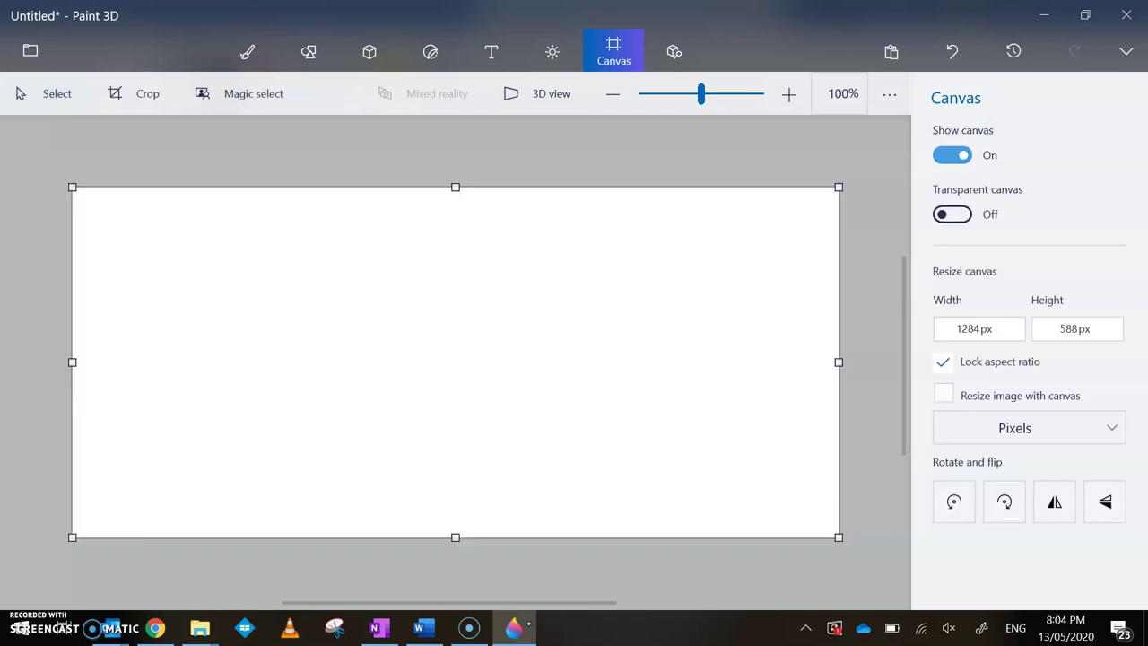
click(951, 155)
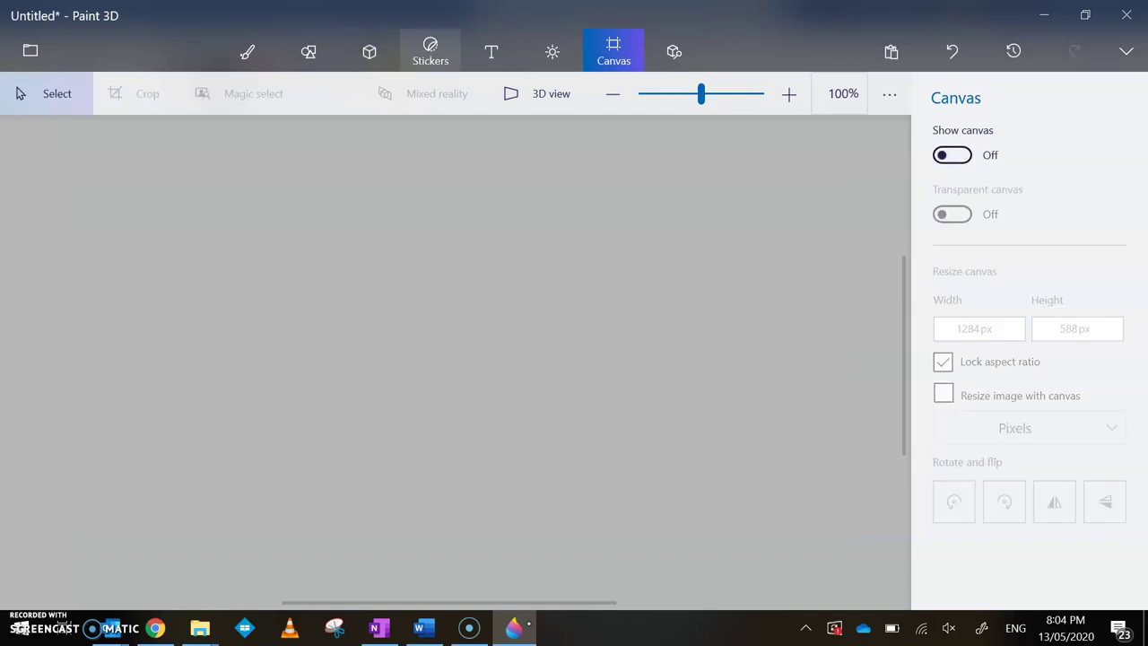
Step: Create a light grey polished metal sphere, enlarge it slightly and place it right of the workspace's centre
click(369, 51)
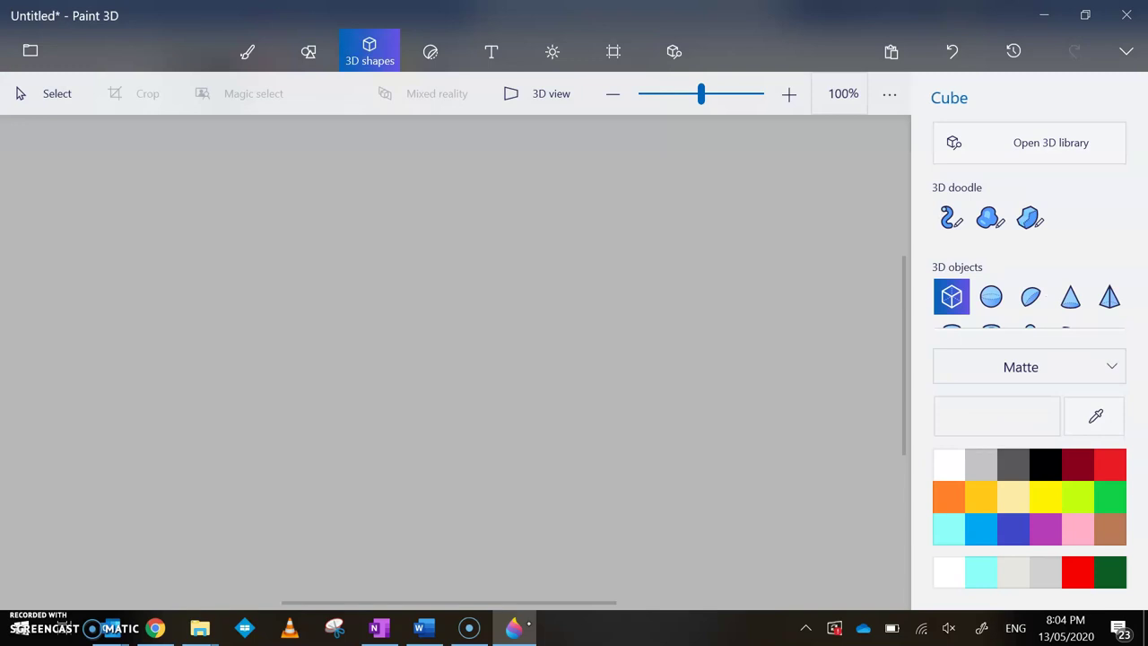
click(991, 297)
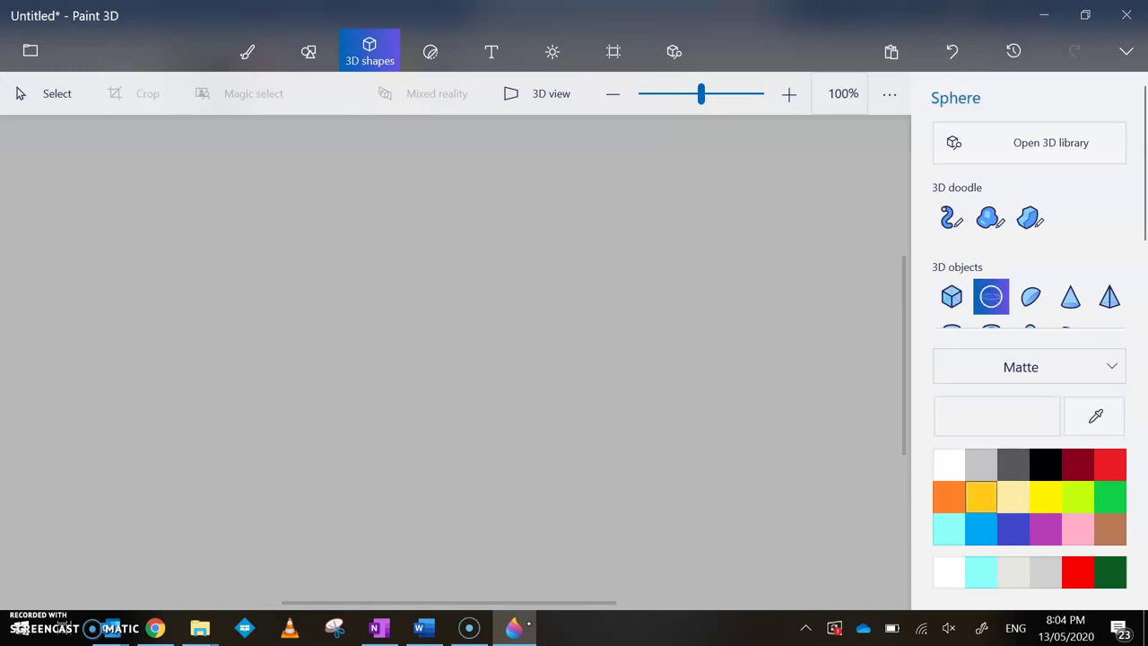
click(981, 465)
click(1020, 367)
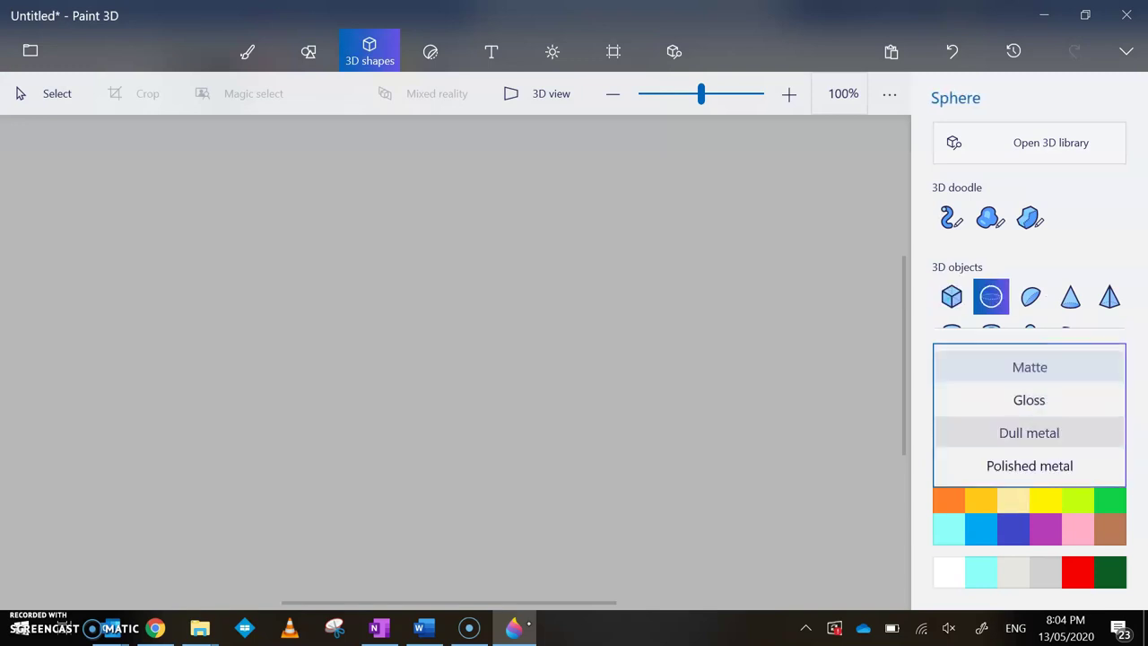
click(1029, 466)
drag(332, 276, 504, 445)
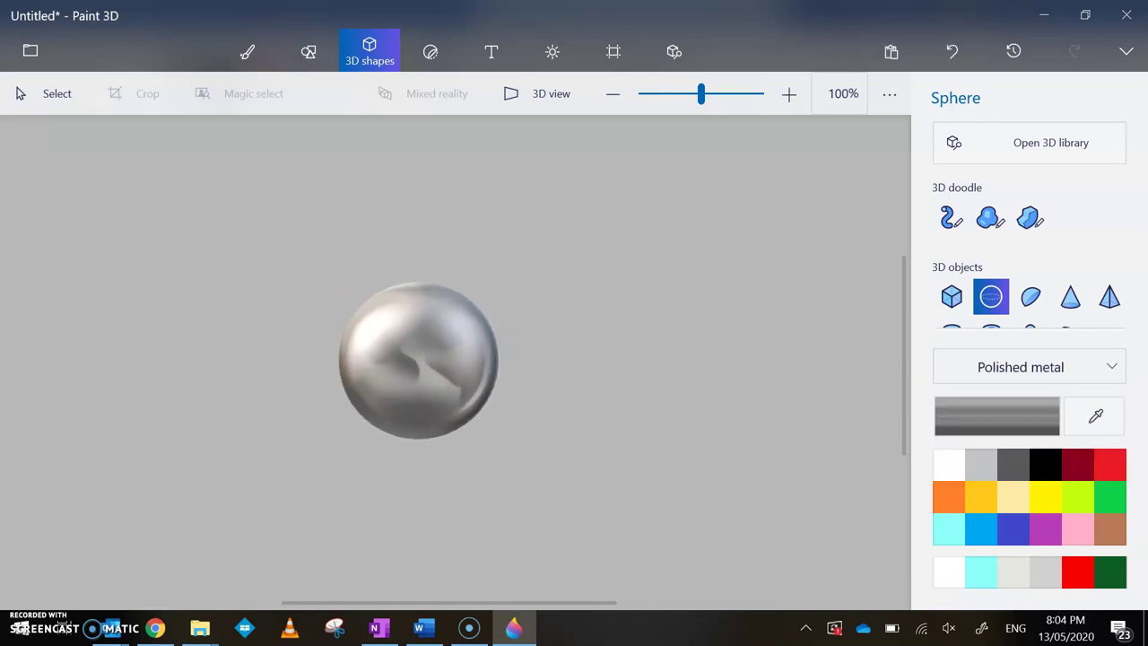
drag(418, 360, 491, 323)
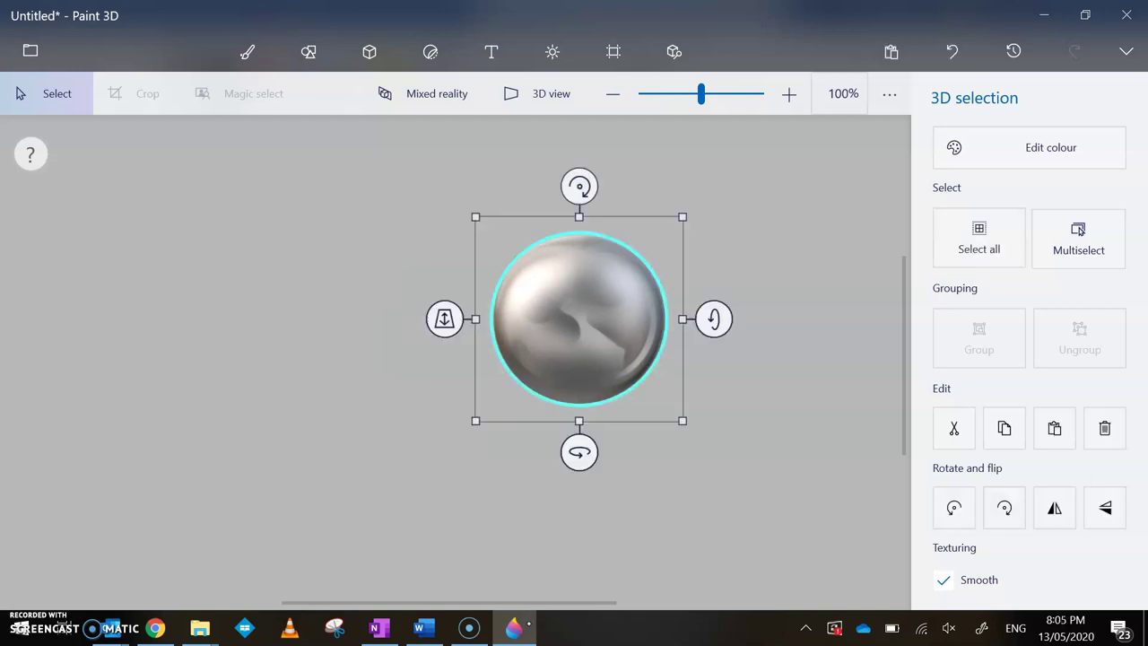
Step: Add a small, flat hemisphere to the lower left of the sphere and colour it black
click(368, 51)
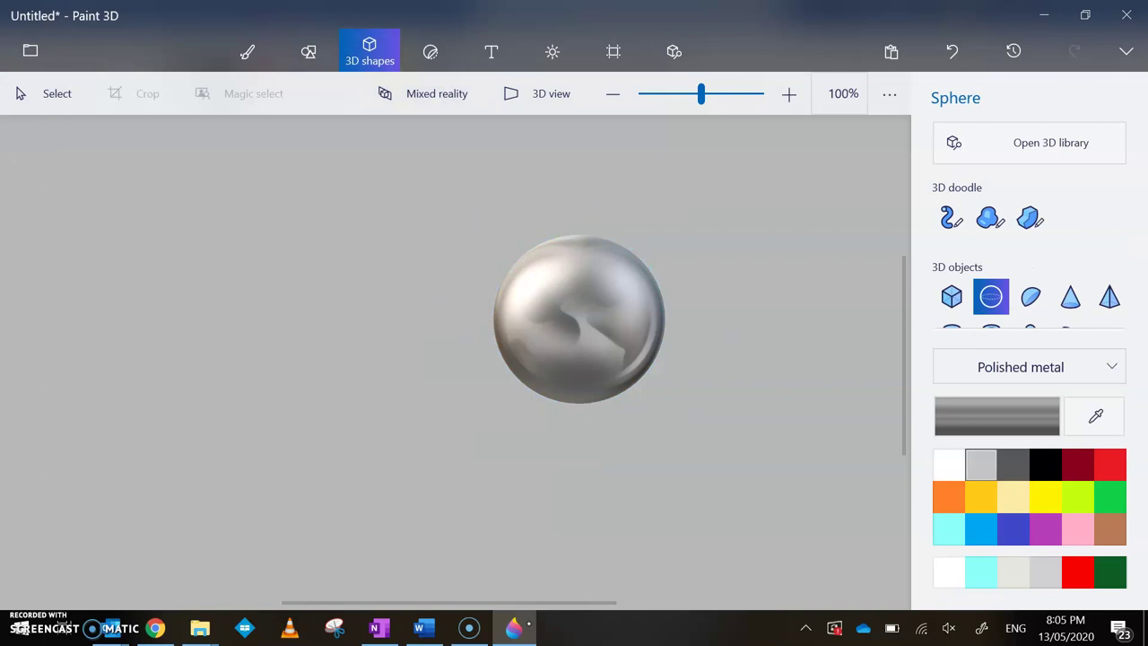
click(1031, 297)
drag(286, 388, 384, 417)
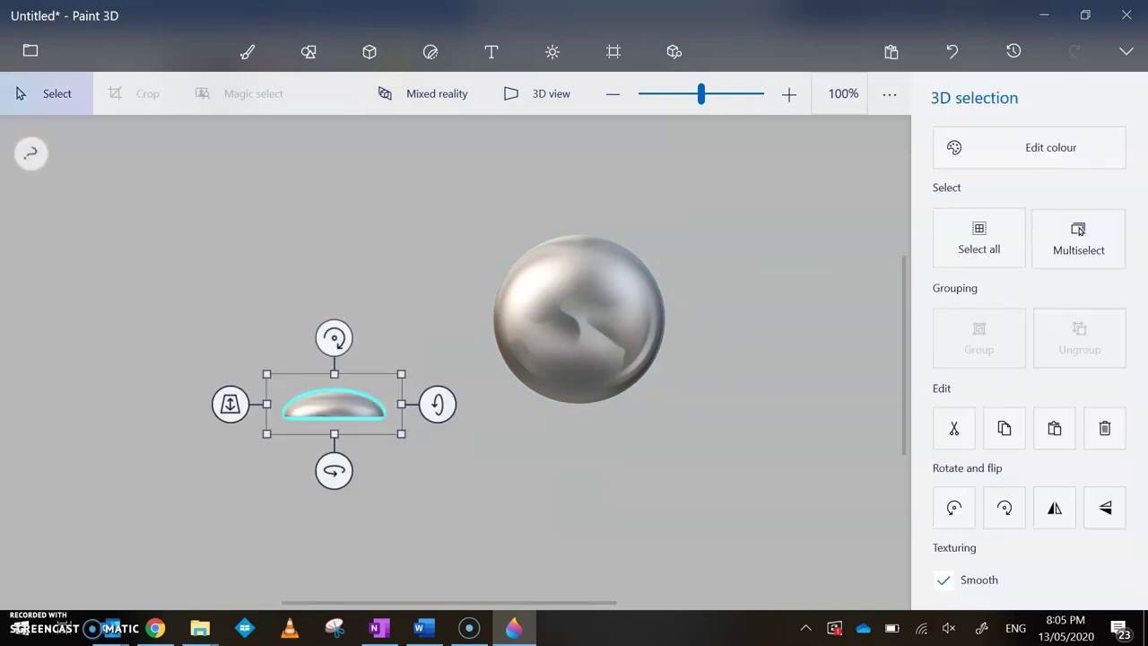
click(1029, 147)
click(818, 276)
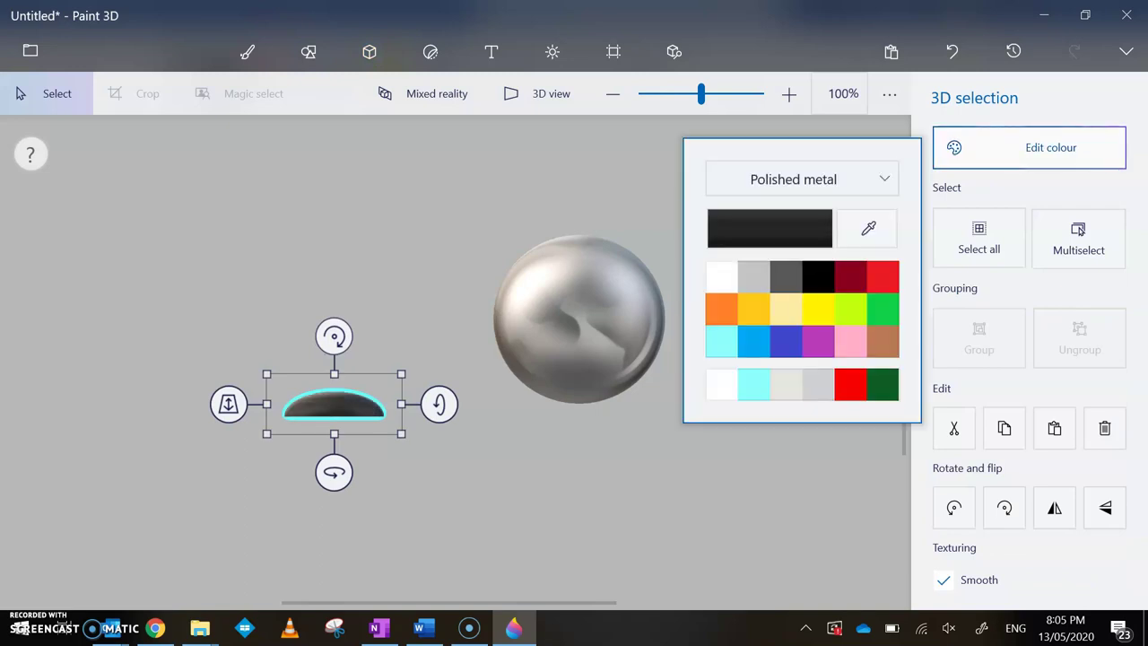
Step: Add a small curved cylinder to the upper right of the large sphere and colour it white in polished metal
click(370, 51)
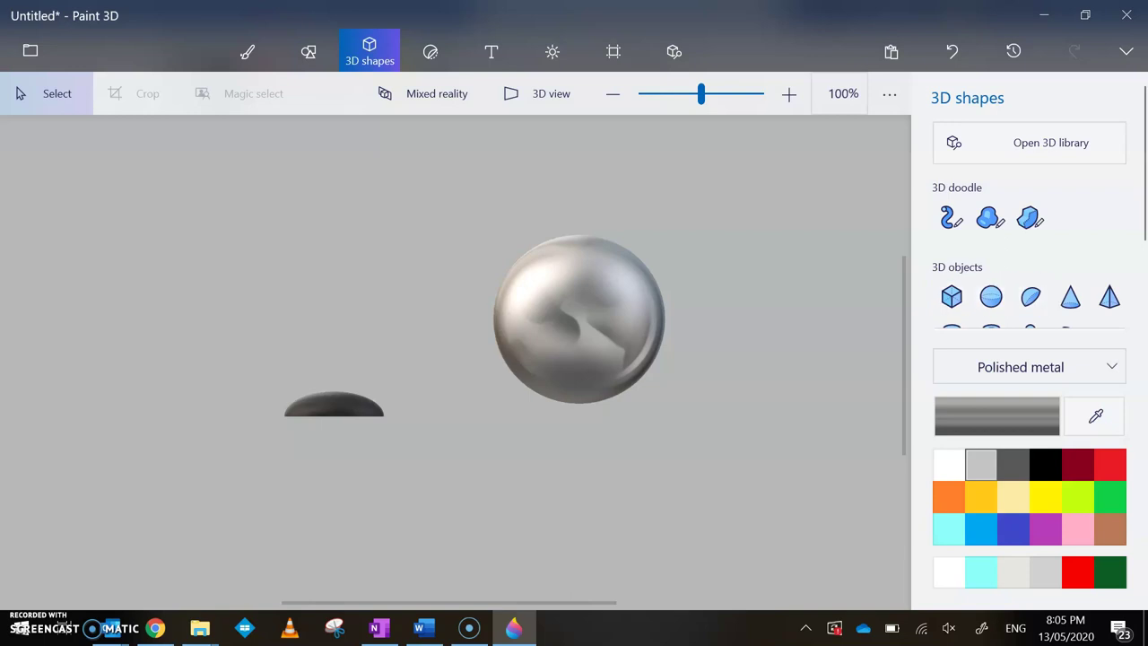
scroll(1030, 224, down, 1)
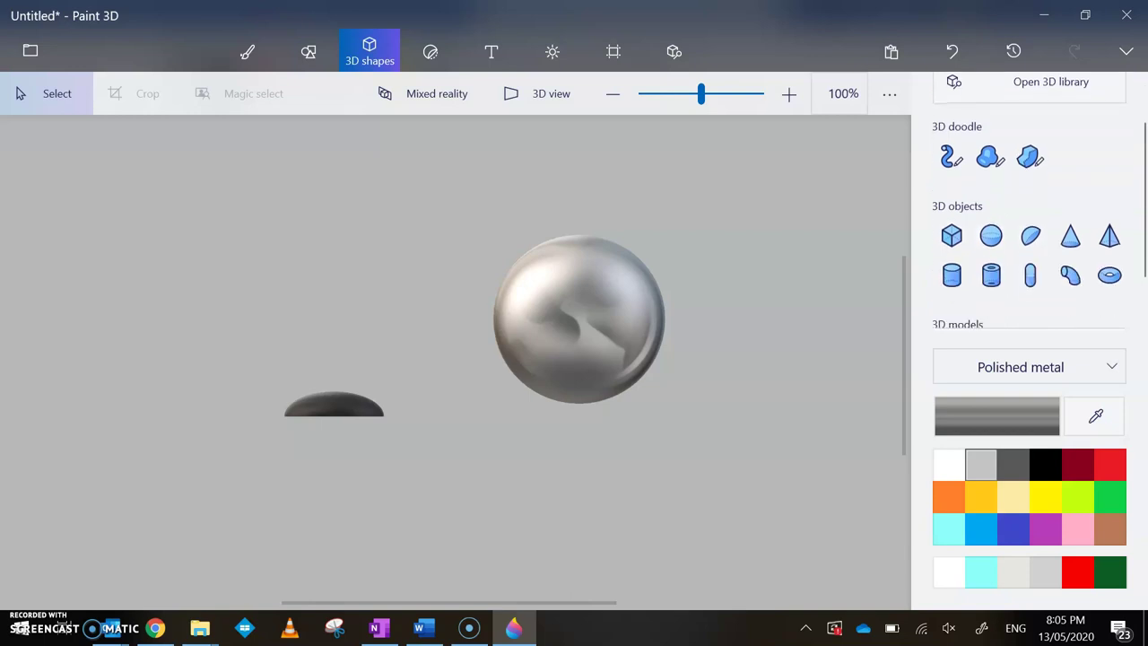
click(1070, 276)
drag(712, 301, 791, 224)
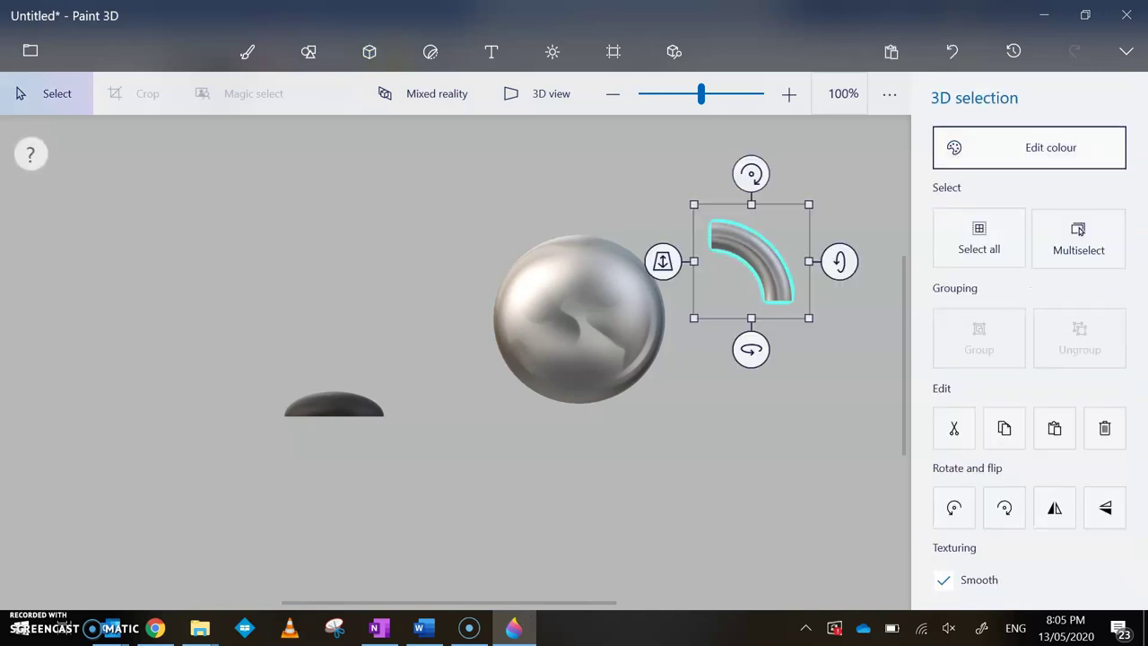
click(1029, 148)
click(721, 277)
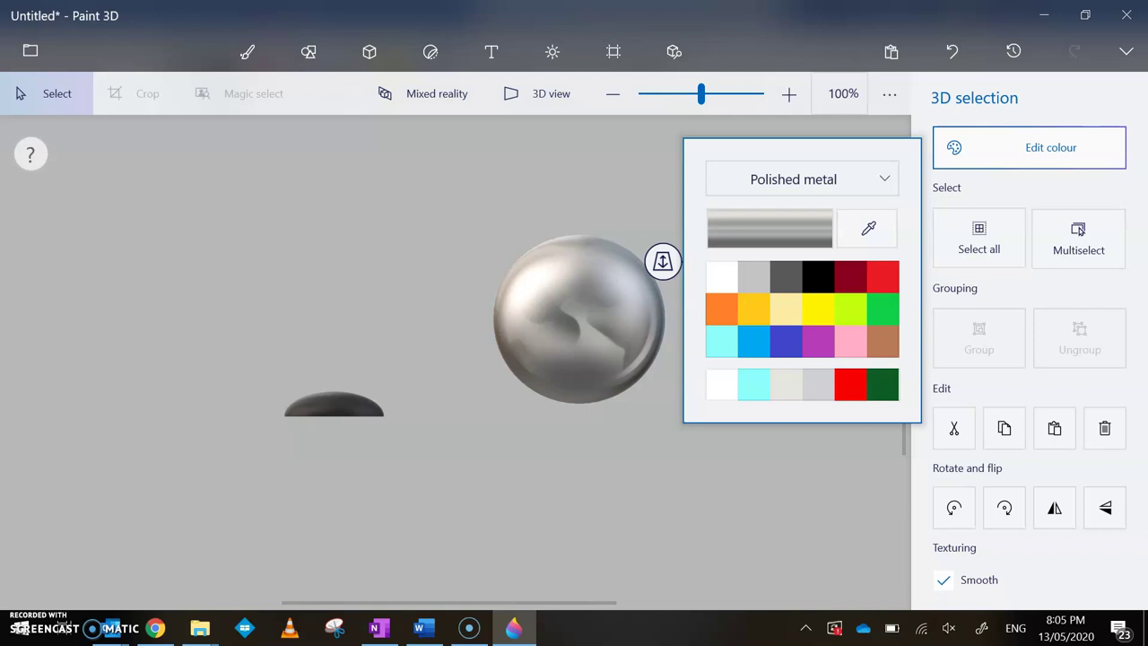
click(628, 476)
click(628, 476)
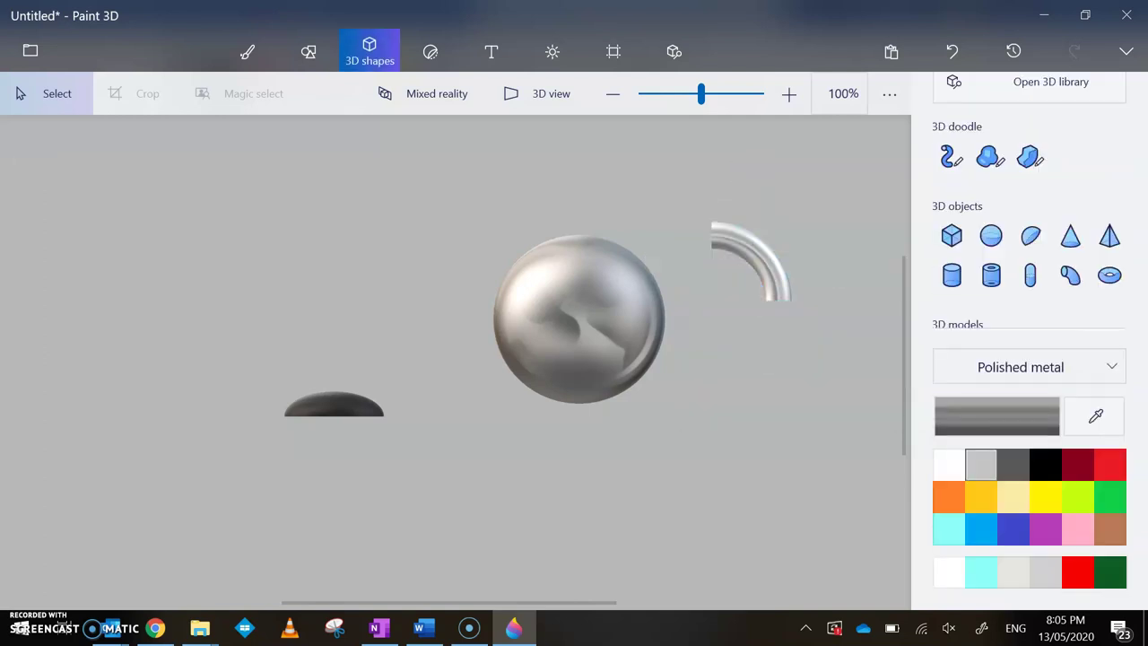
Step: Add a doughnut shape to the upper left of the large sphere and make it white with a dull metal finish
click(1109, 275)
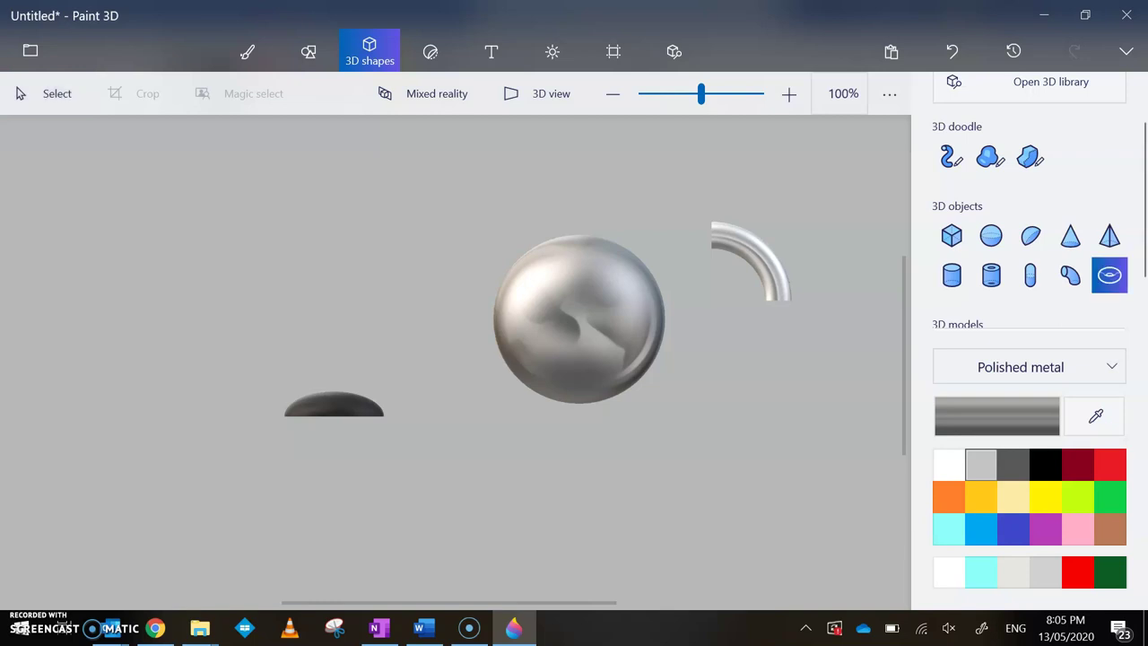
drag(207, 203, 307, 293)
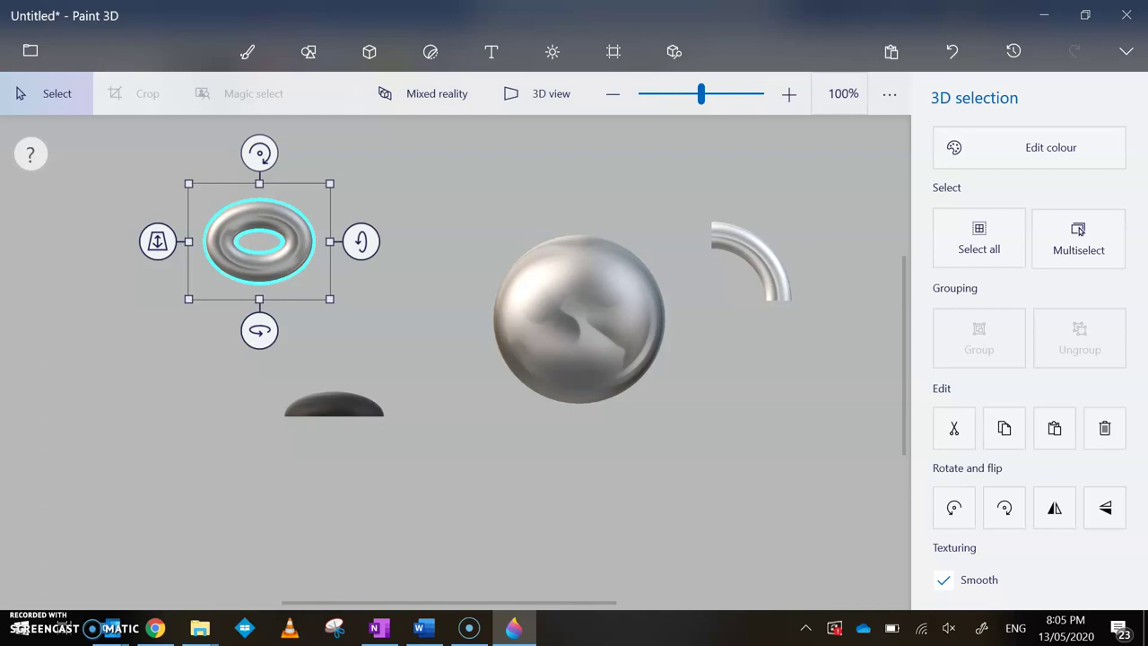
click(1050, 148)
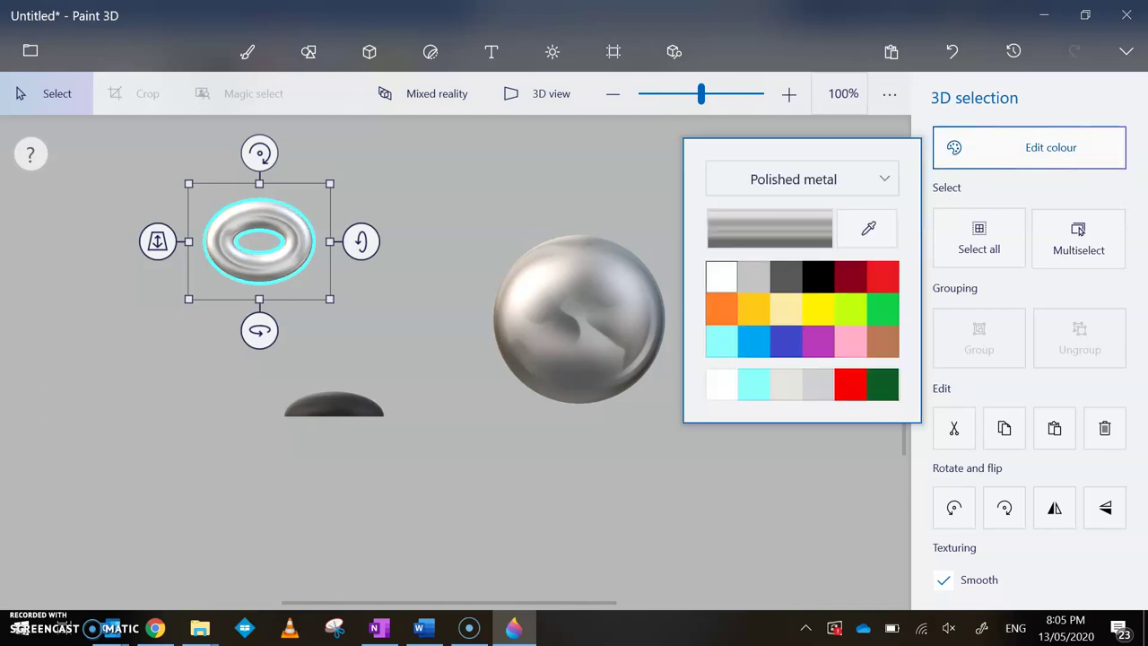
click(794, 179)
click(802, 146)
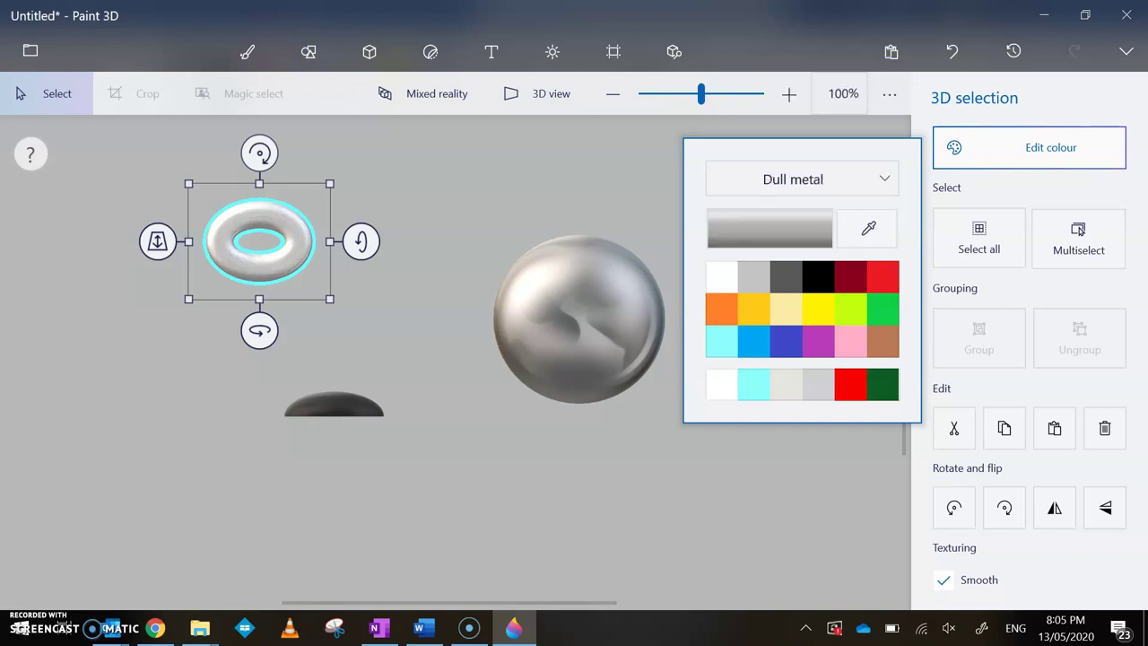
Step: Add a wide, flat hemisphere below the large sphere and colour it dark grey with a dull metal finish
click(369, 51)
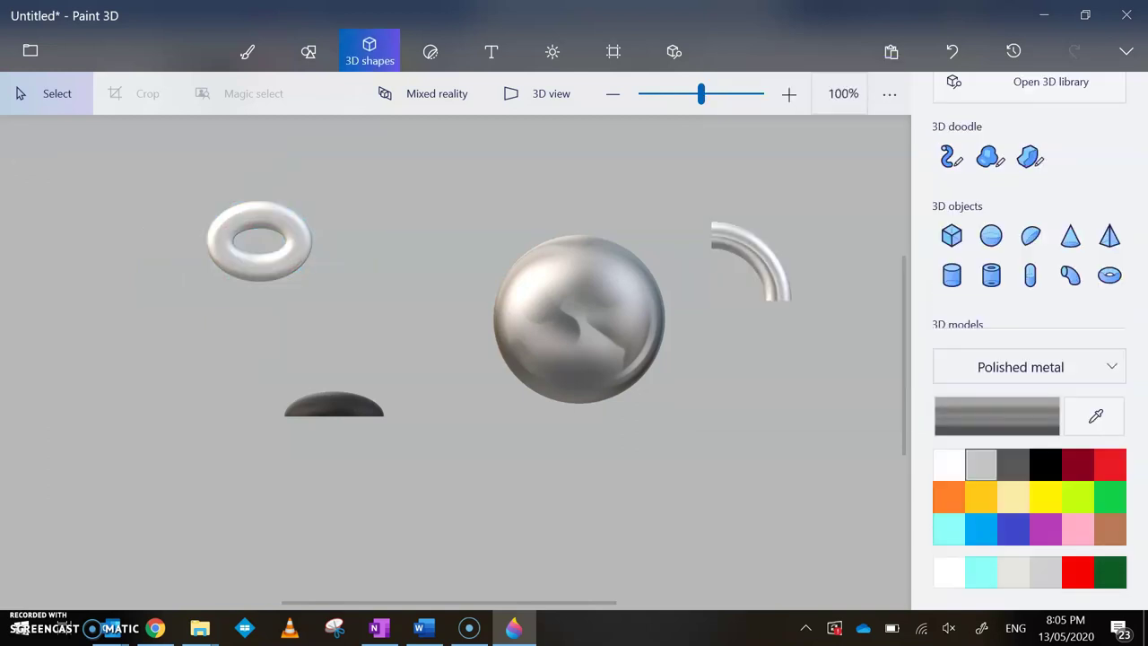
click(1031, 236)
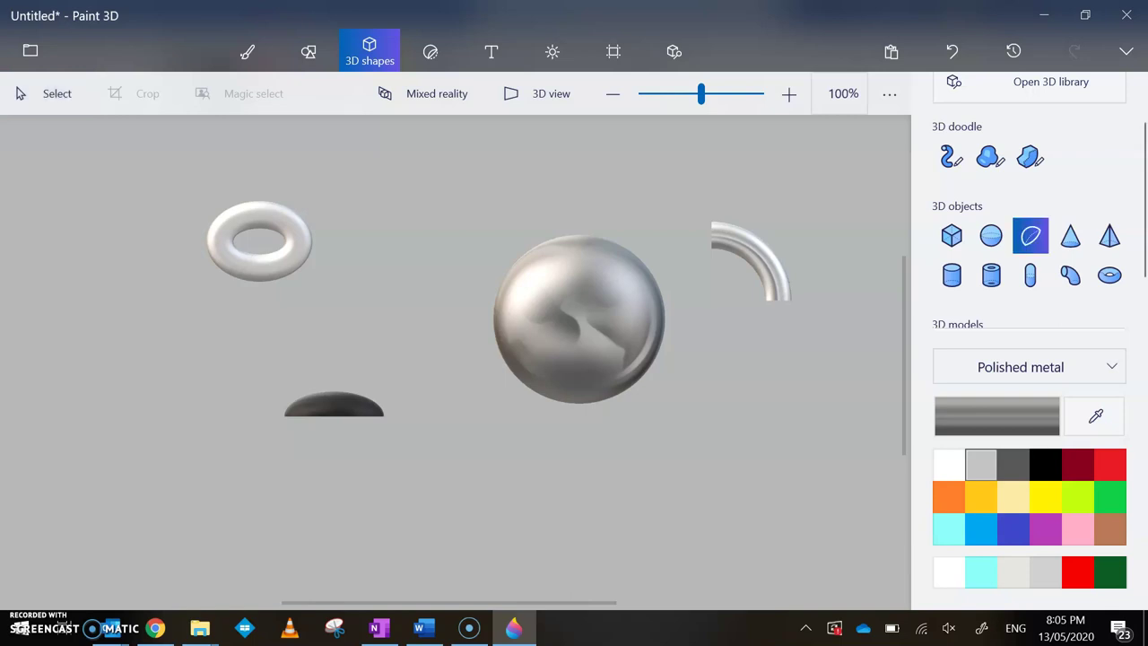
drag(542, 465, 673, 509)
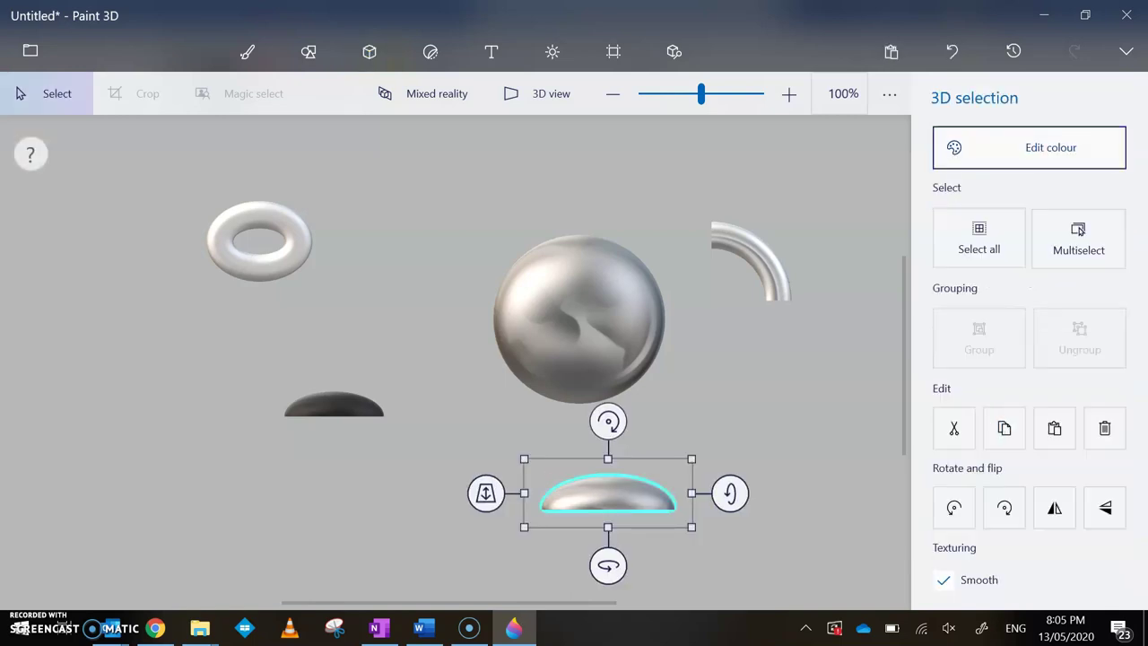
click(1051, 147)
click(786, 278)
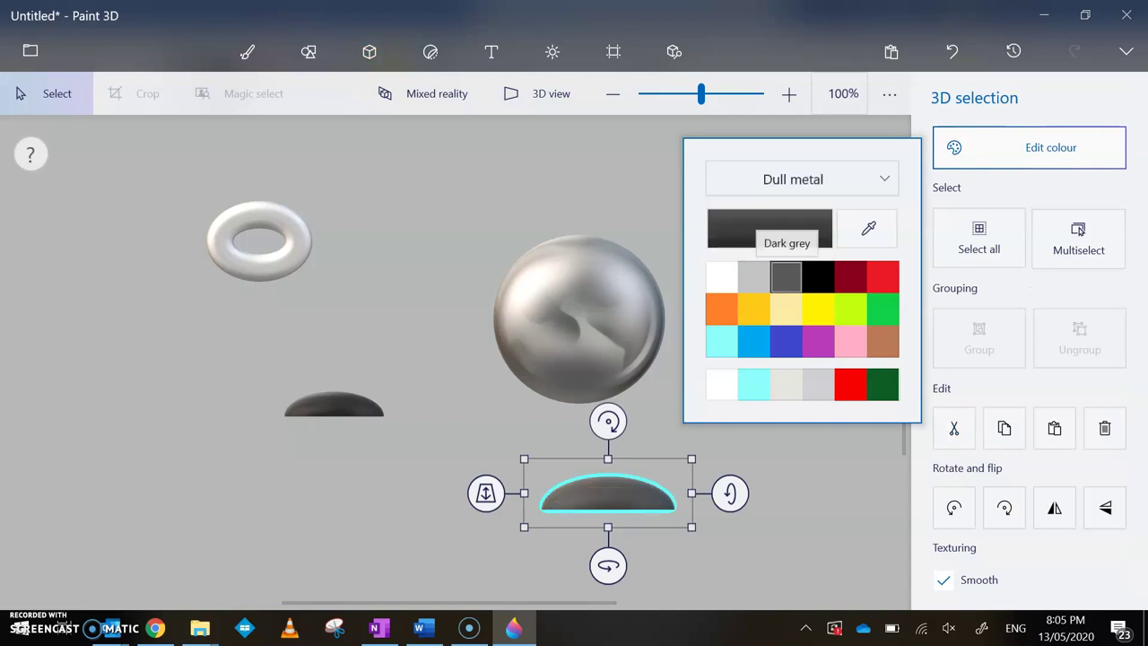
Step: Add a tiny sphere left of the black hemisphere and colour it blue
click(369, 51)
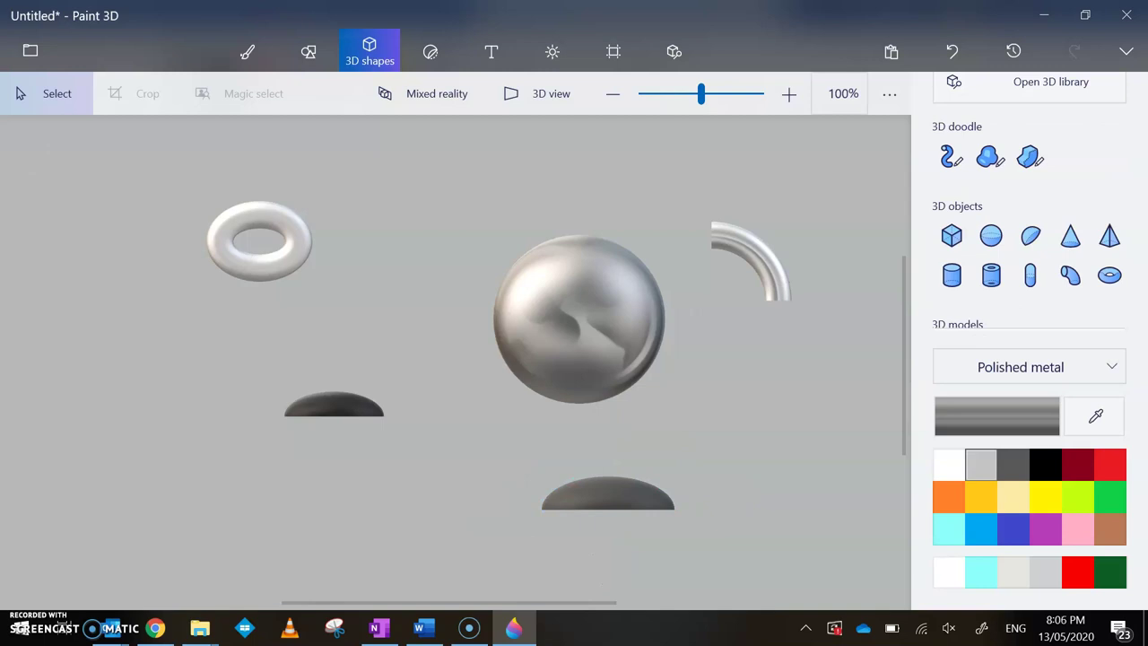
click(991, 236)
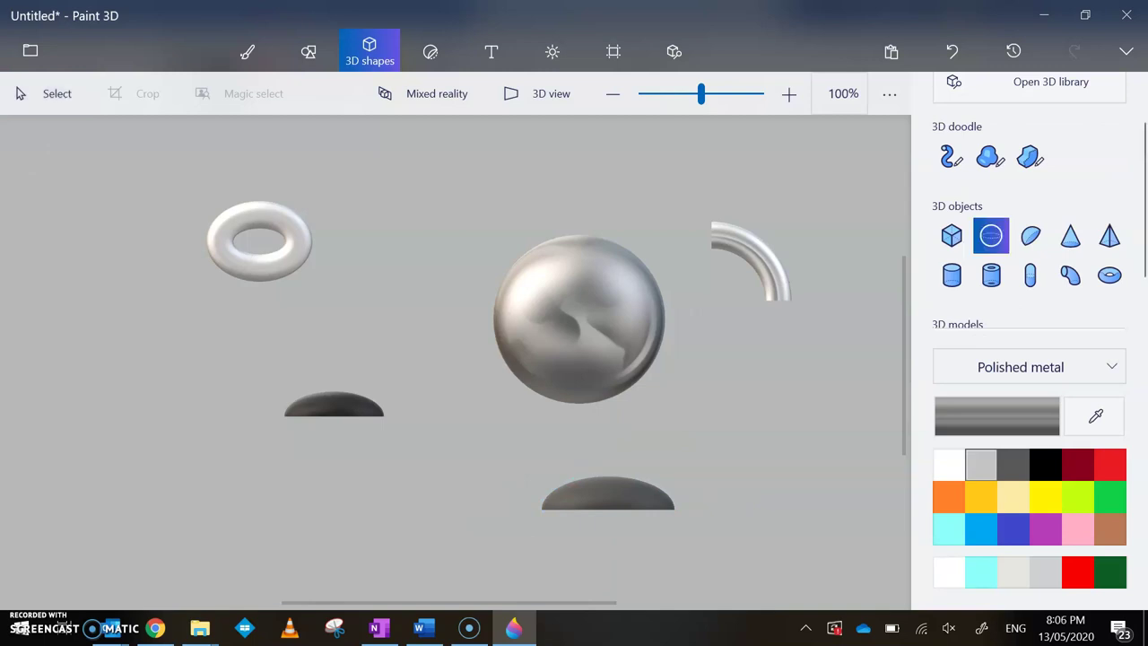
drag(178, 378, 147, 407)
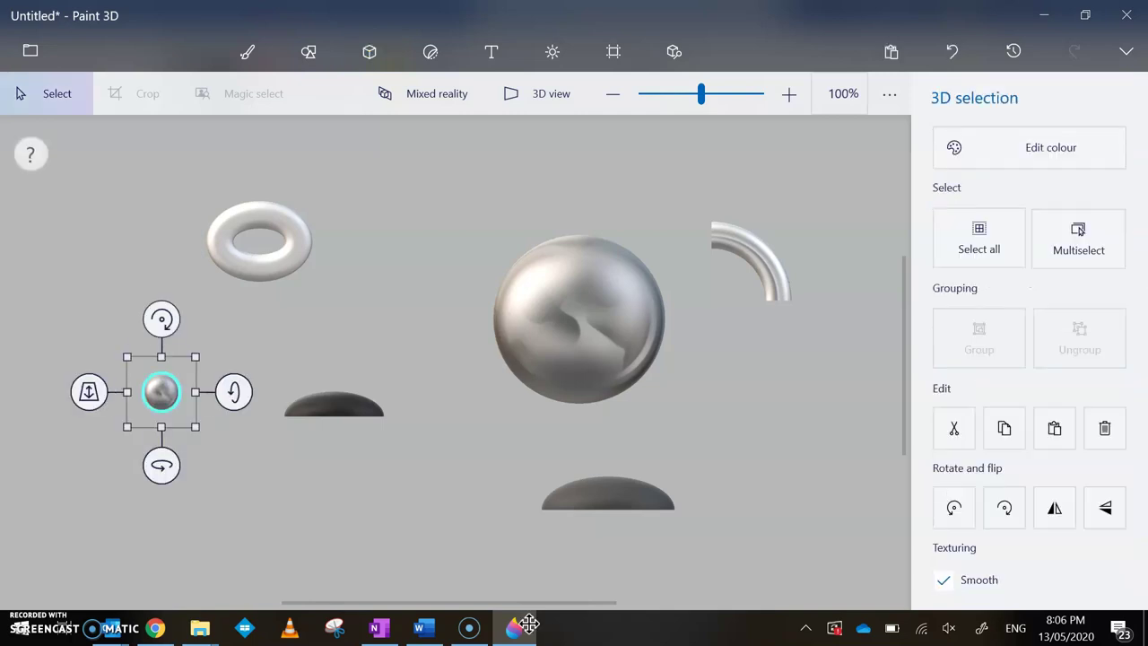
click(1038, 148)
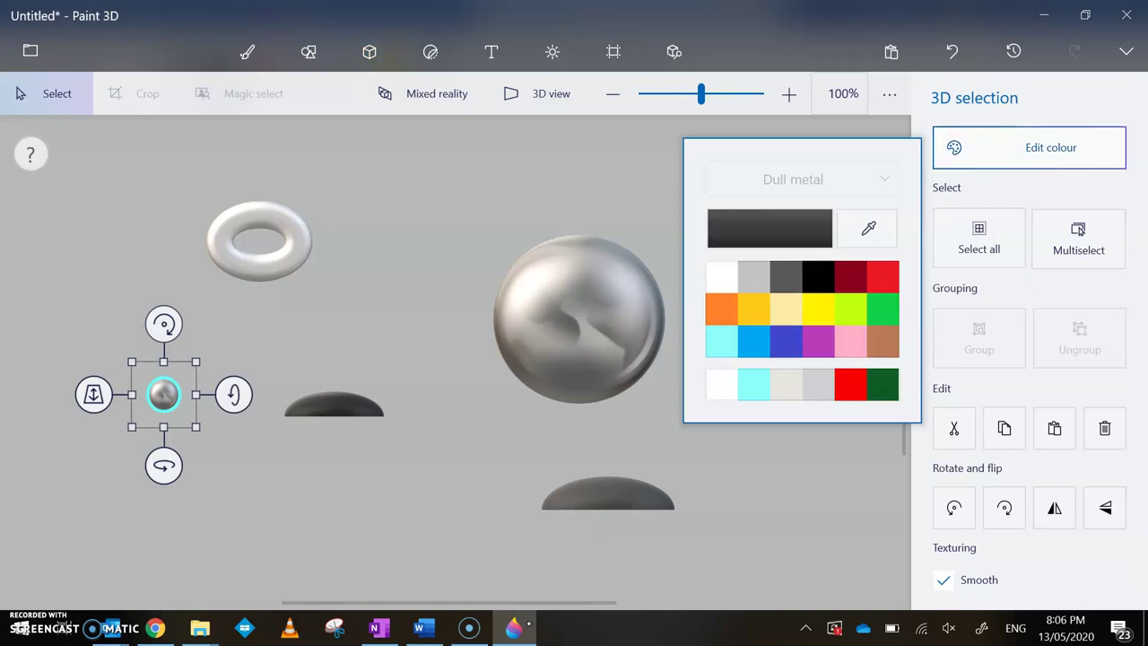
click(786, 341)
Step: Place the blue ball on top of the dark grey hemisphere and group the two as a lid
drag(164, 395, 608, 466)
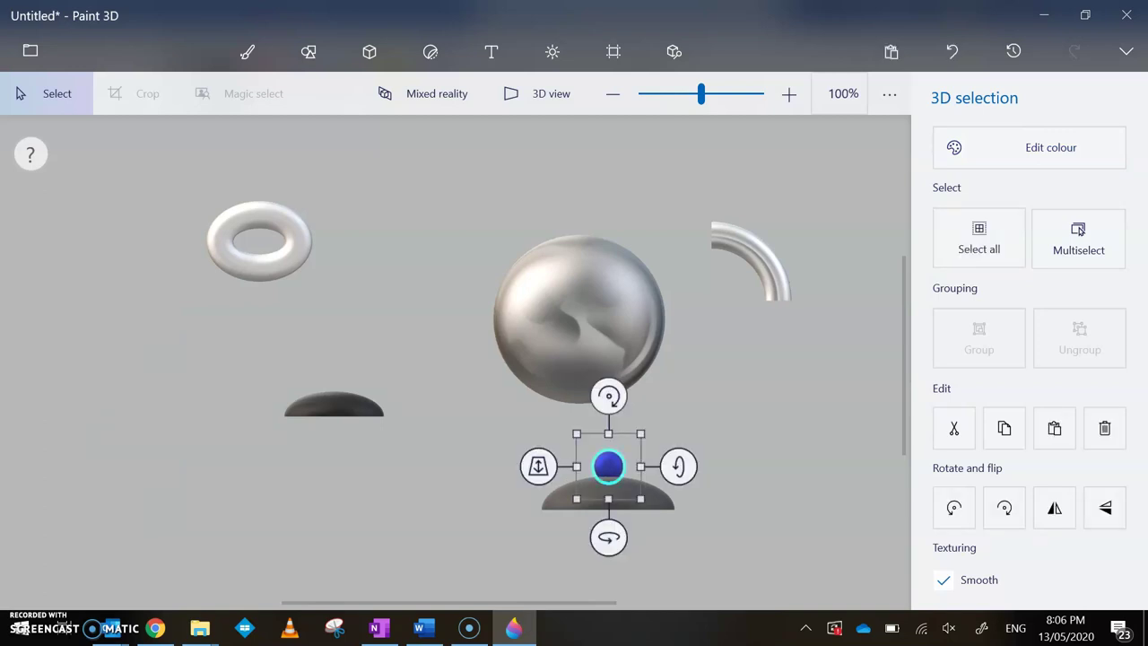
drag(499, 410, 695, 528)
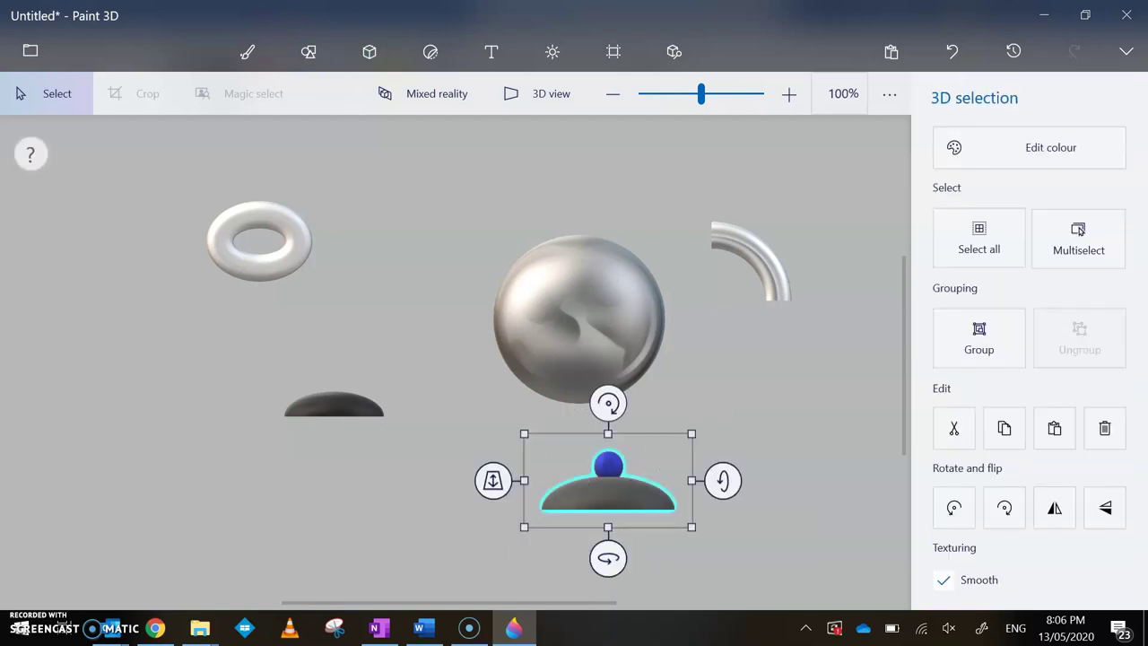
click(979, 338)
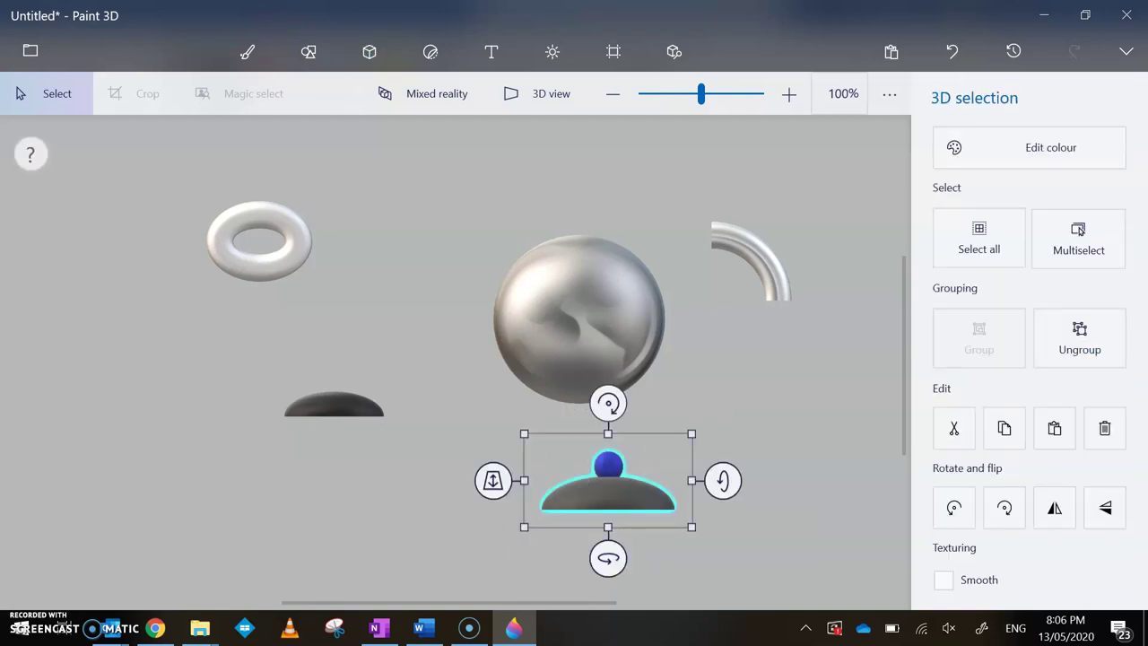
Step: Check the grouped lid in 3D view, return to the flat view and set the lid on top of the large sphere
click(540, 94)
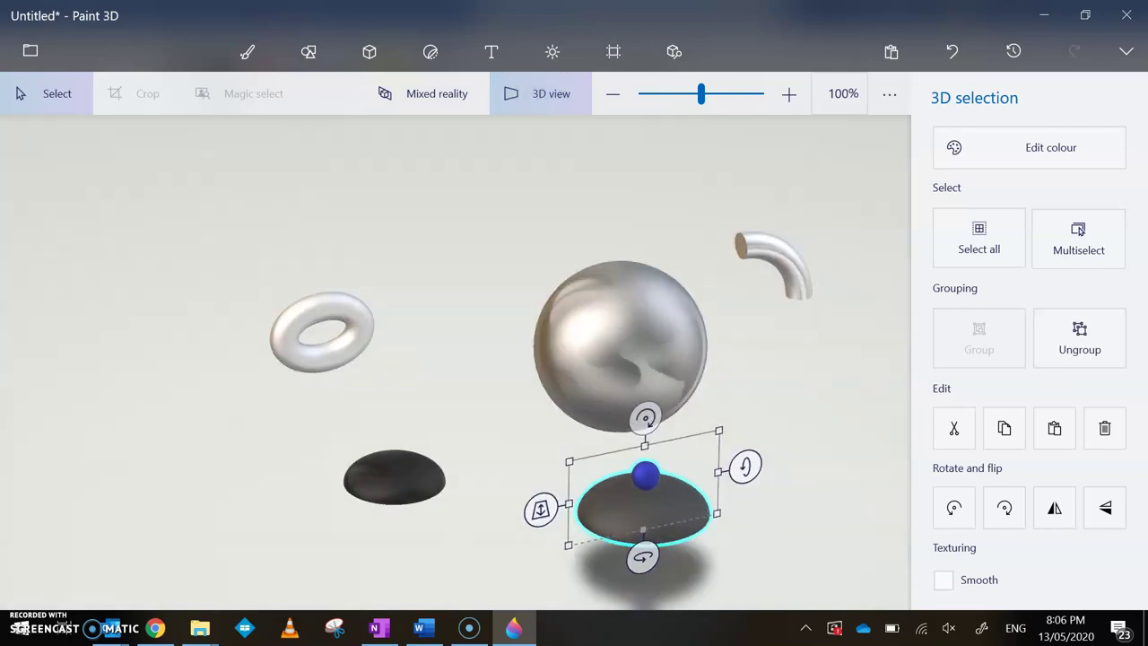
click(540, 94)
drag(608, 489, 586, 181)
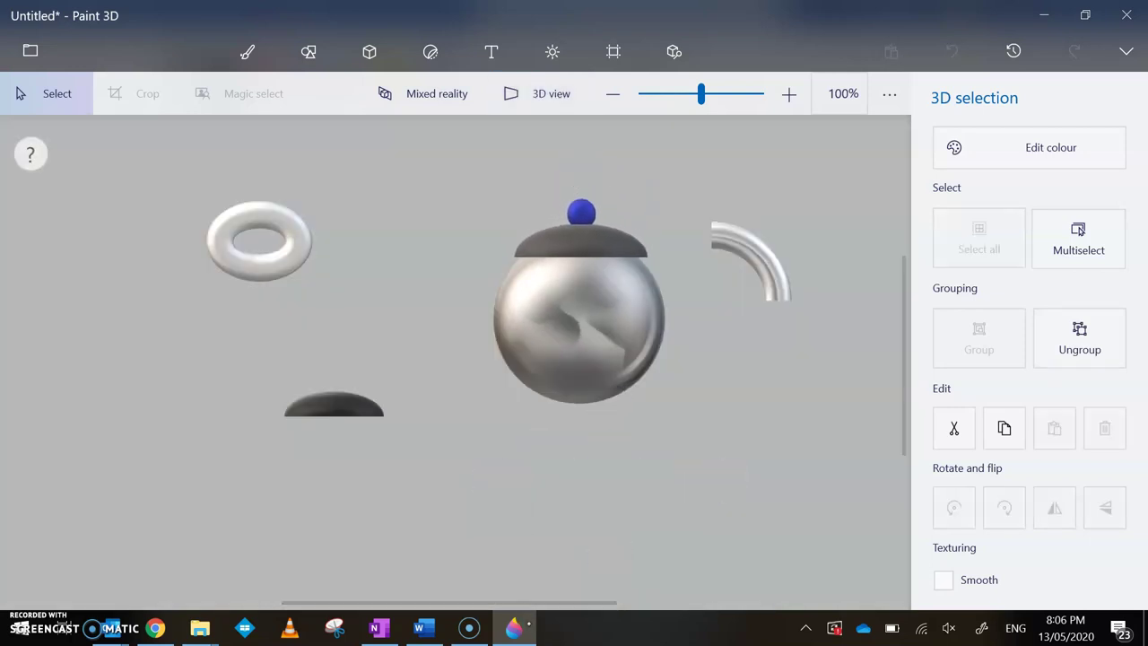
Step: Move the white doughnut against the left side of the large sphere as the teapot's handle
click(369, 51)
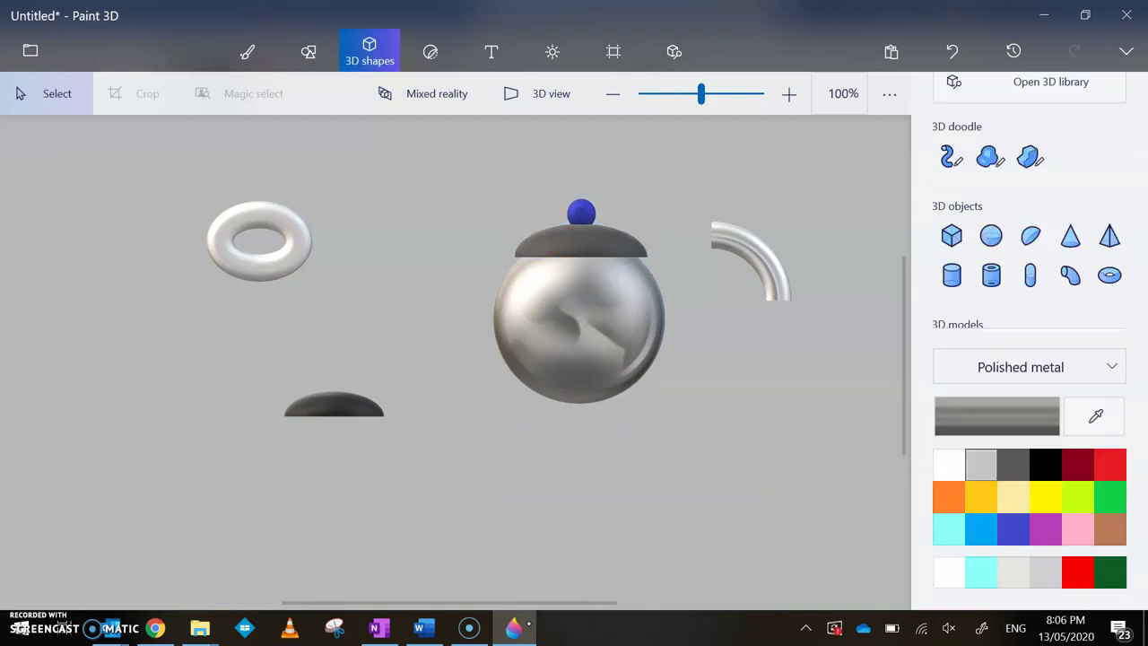
click(260, 260)
drag(259, 260, 481, 333)
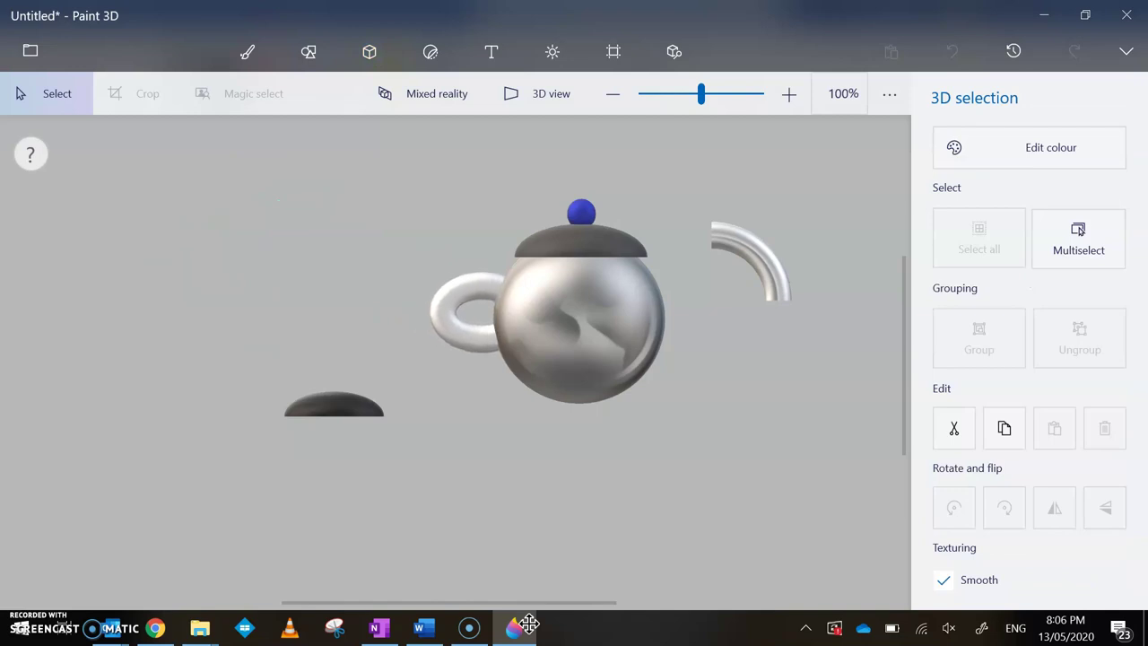
Step: Move the small dark hemisphere under the large metal sphere as the teapot's base
click(334, 405)
drag(333, 406, 576, 407)
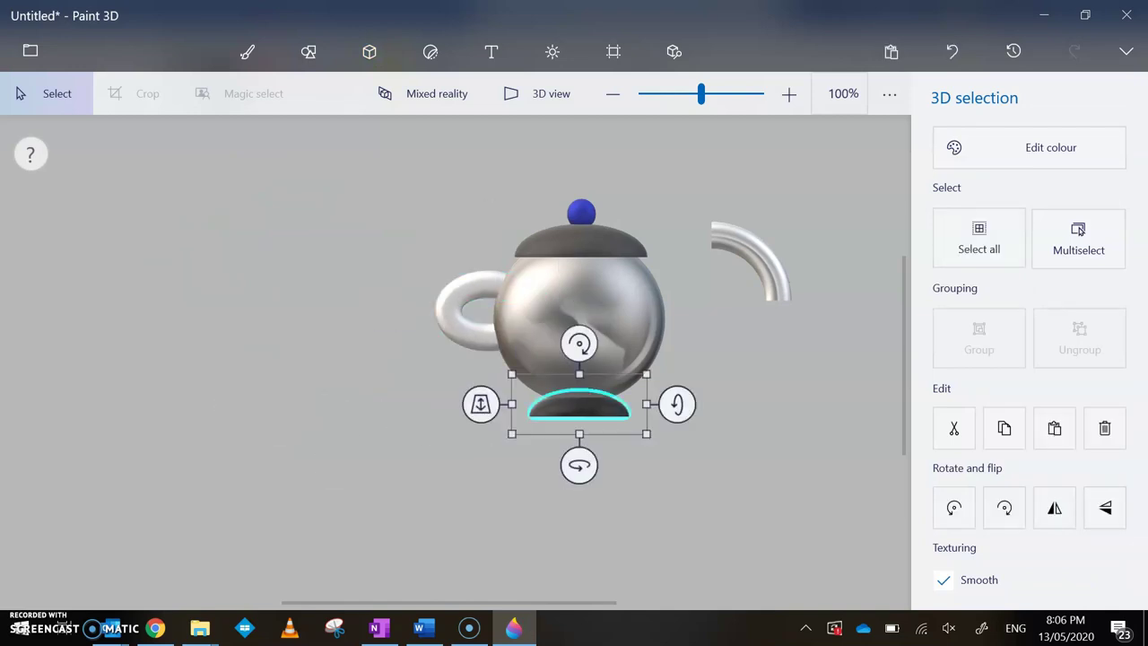
Step: Rotate the curved metal tube counter-clockwise and attach it to the right side of the large sphere as the teapot's spout
click(753, 261)
drag(750, 172, 676, 219)
drag(754, 254, 672, 291)
key(Escape)
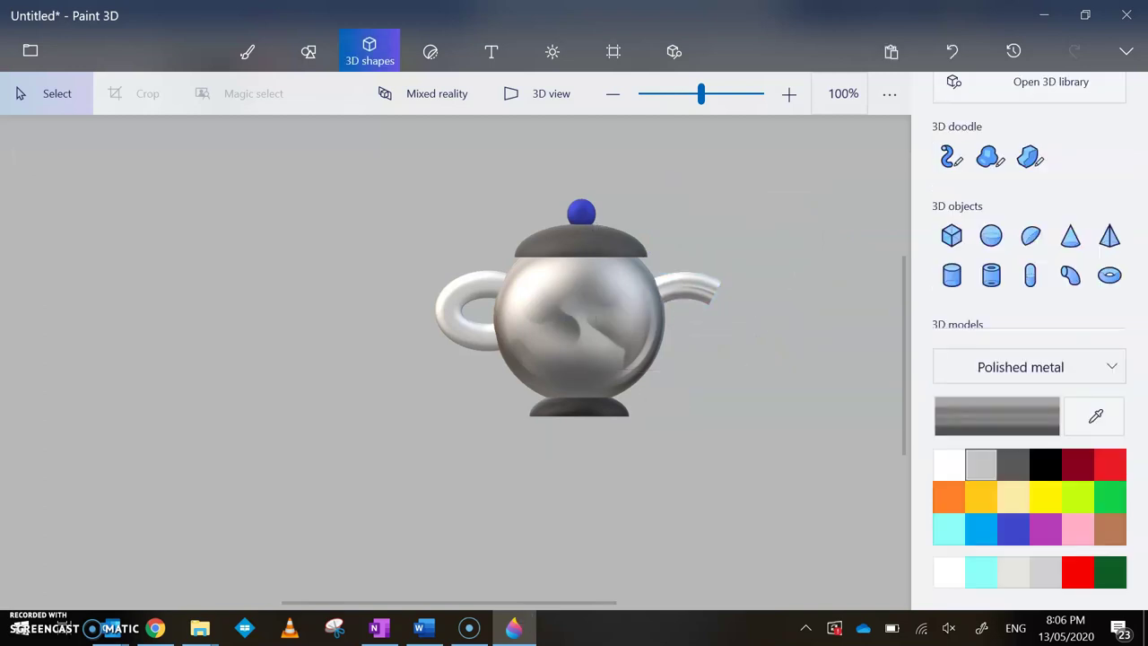
Step: Examine how the teapot's parts fit together in 3D view and return to the flat view
click(538, 94)
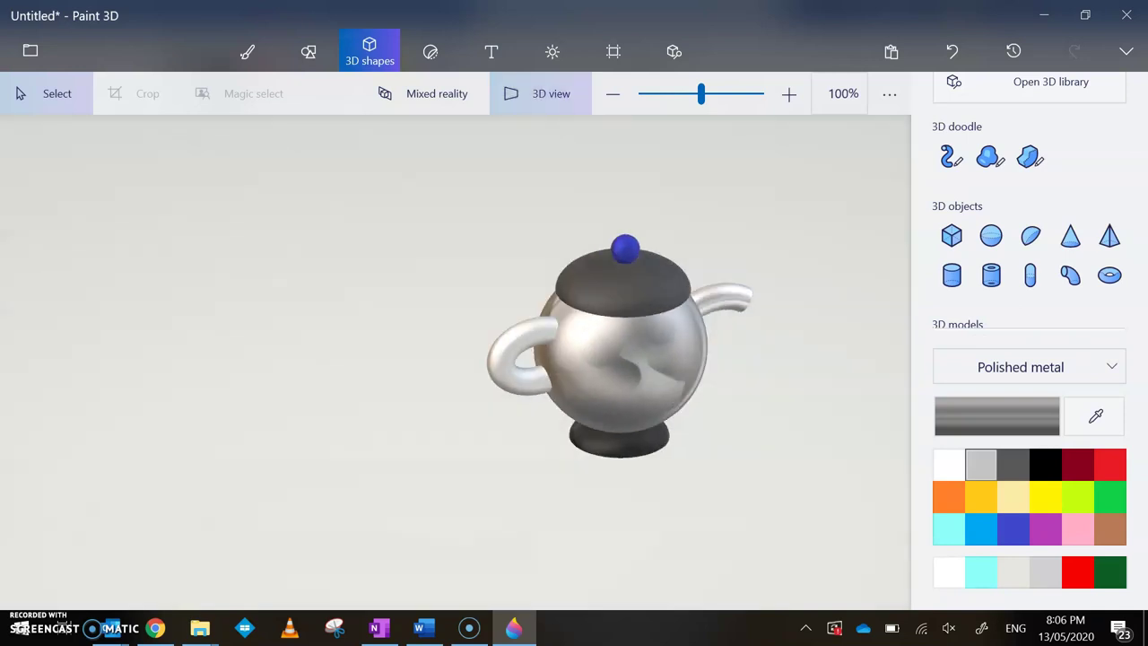
mouse_move(474, 480)
mouse_down()
mouse_move(108, 423)
mouse_move(319, 462)
mouse_move(637, 466)
mouse_move(475, 469)
mouse_up()
click(540, 93)
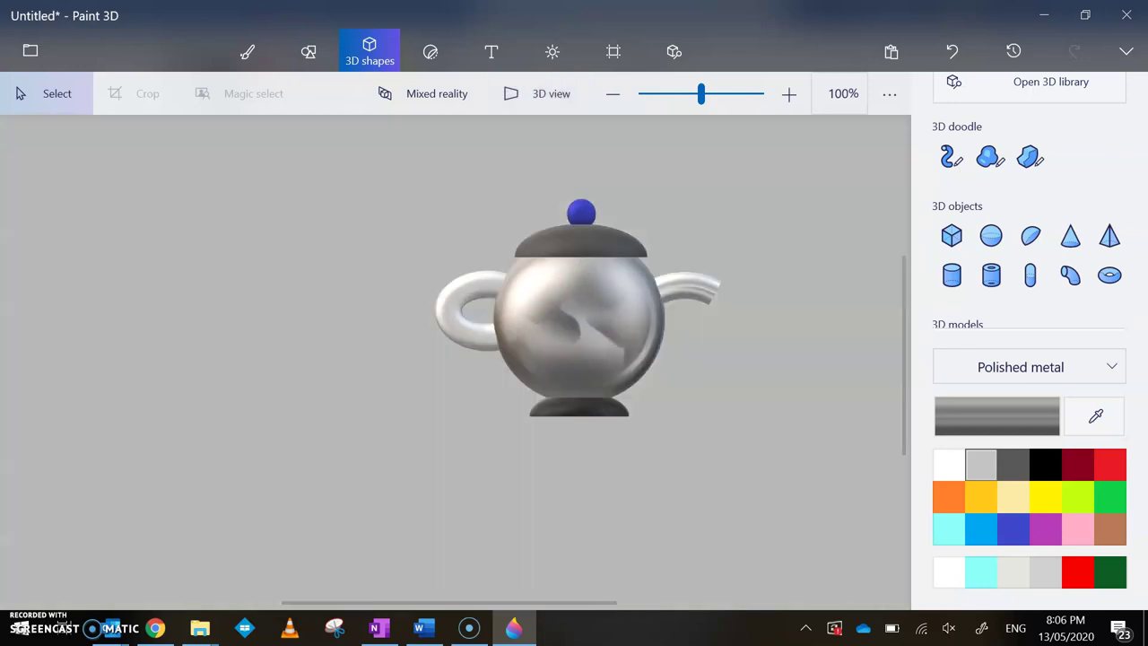
Step: Try pushing the handle back and pulling the spout forward in depth, and check their positions in 3D view
click(467, 310)
drag(384, 309, 385, 206)
click(692, 287)
mouse_move(565, 298)
mouse_down()
mouse_move(564, 441)
mouse_move(565, 298)
mouse_up()
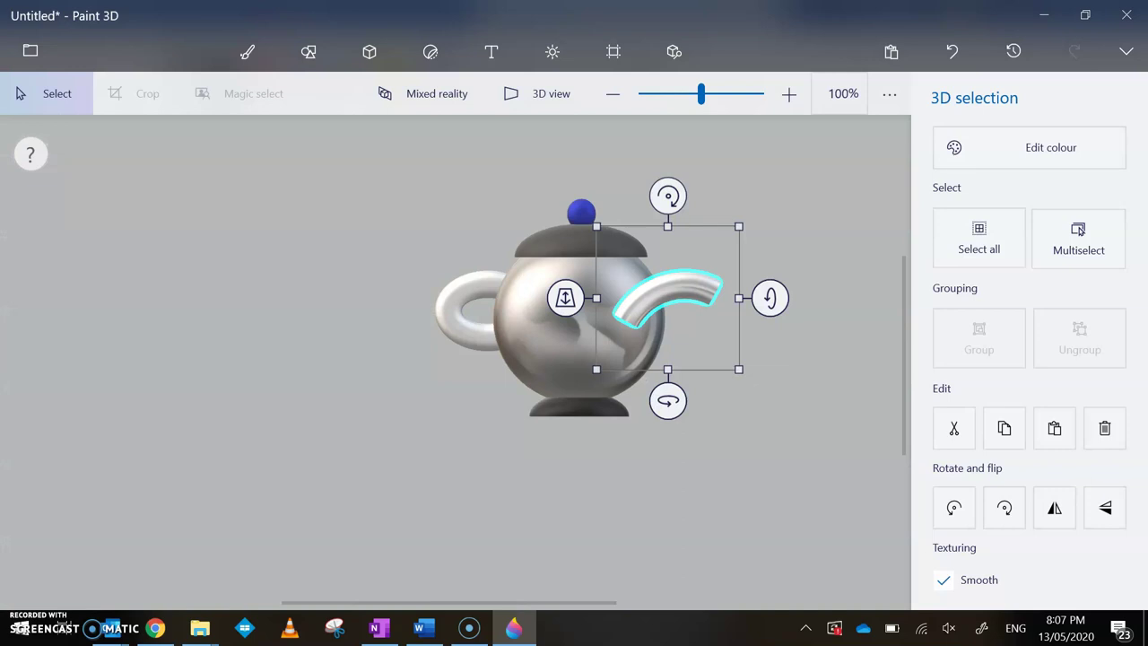
click(540, 94)
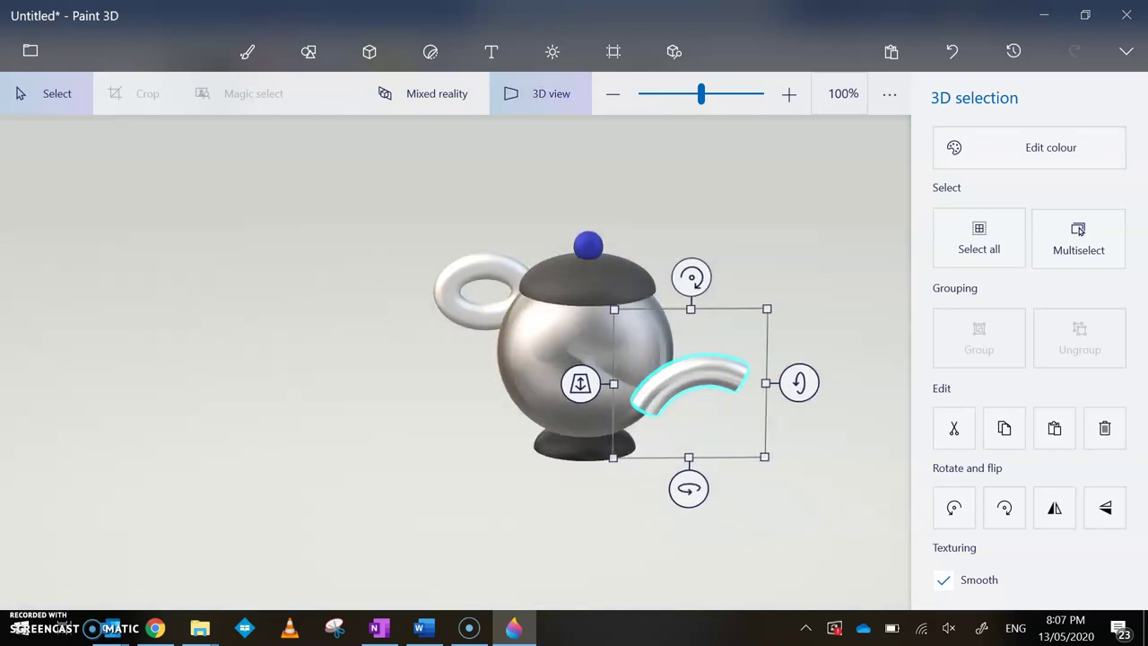
Step: Adjust the depth of the handle and the spout in 3D view so both join the teapot's body
click(450, 304)
drag(386, 291, 386, 391)
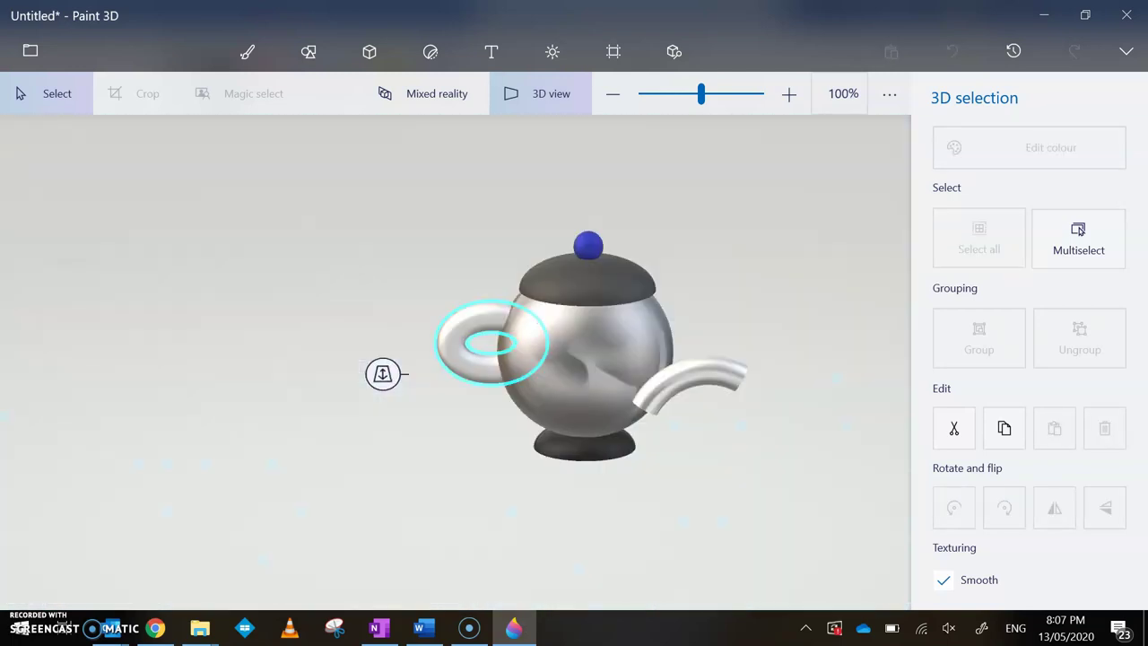
click(689, 373)
drag(580, 383, 578, 275)
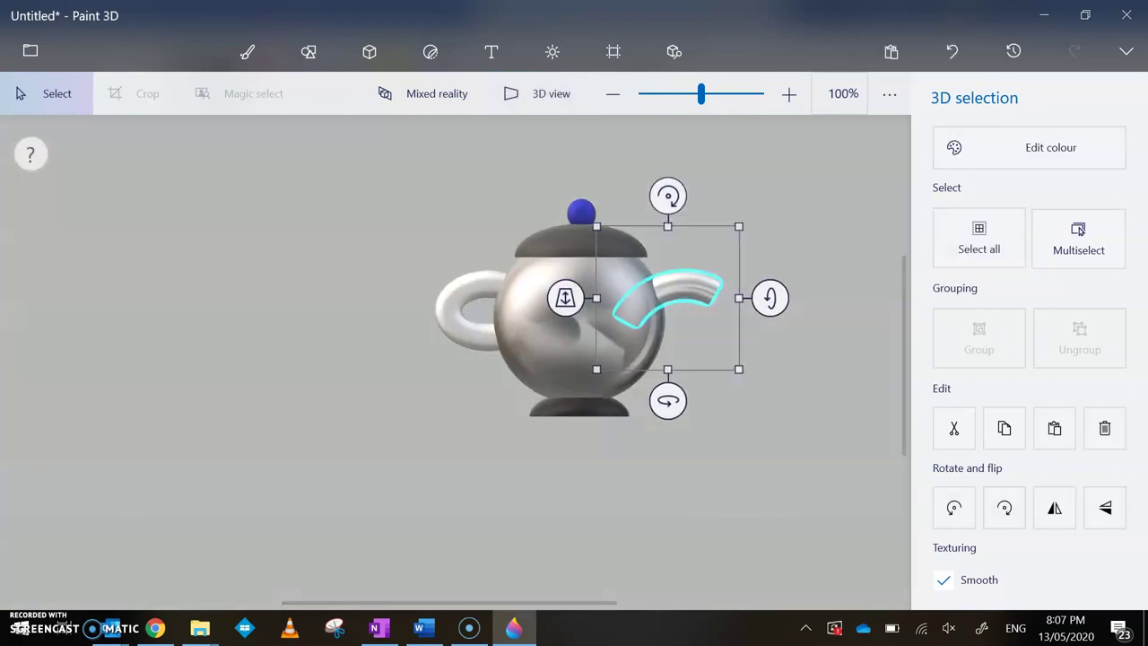
click(540, 94)
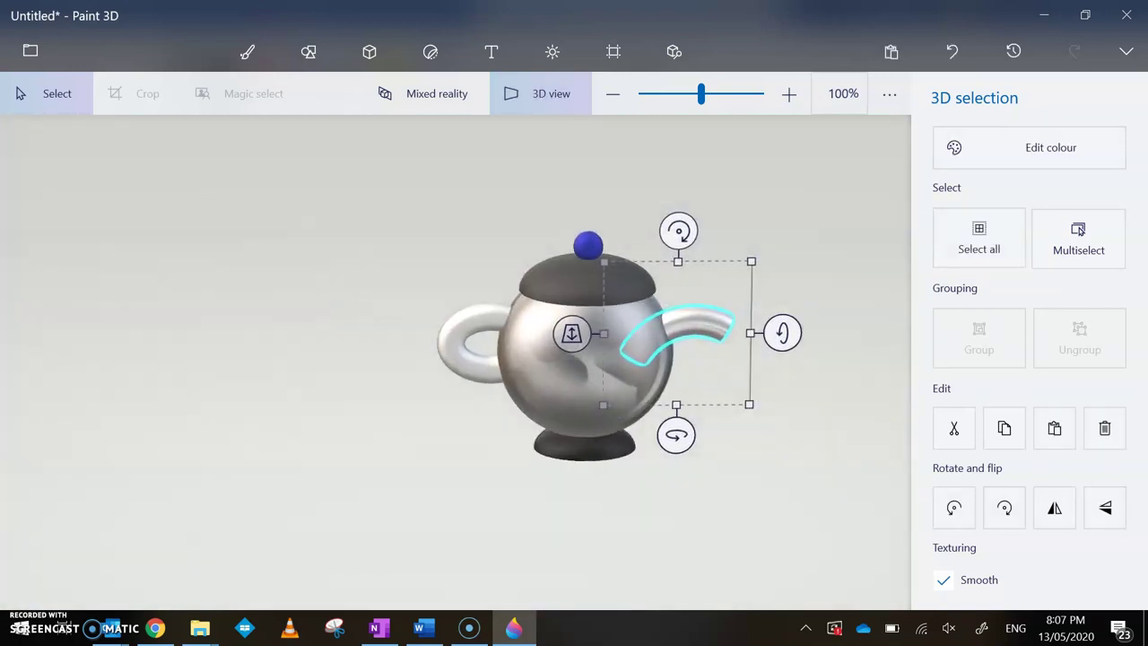
key(Escape)
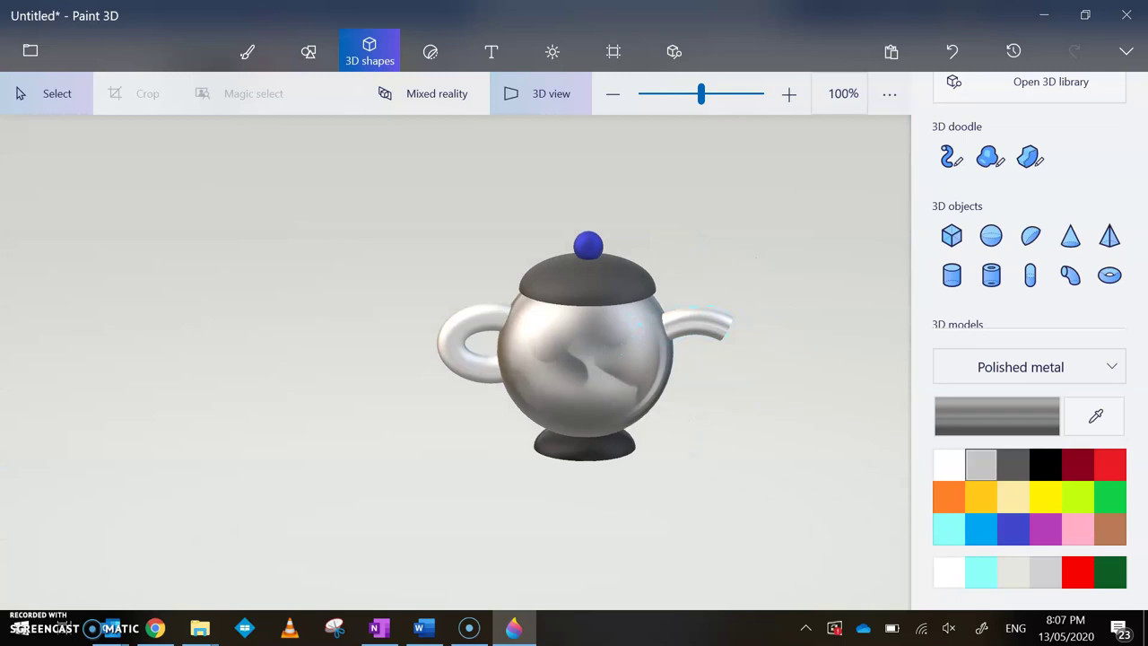
Step: Shift the spout sideways, as seen from its open end, to centre it on the teapot's body
mouse_move(472, 533)
mouse_down()
mouse_move(257, 512)
mouse_move(273, 512)
mouse_up()
click(325, 309)
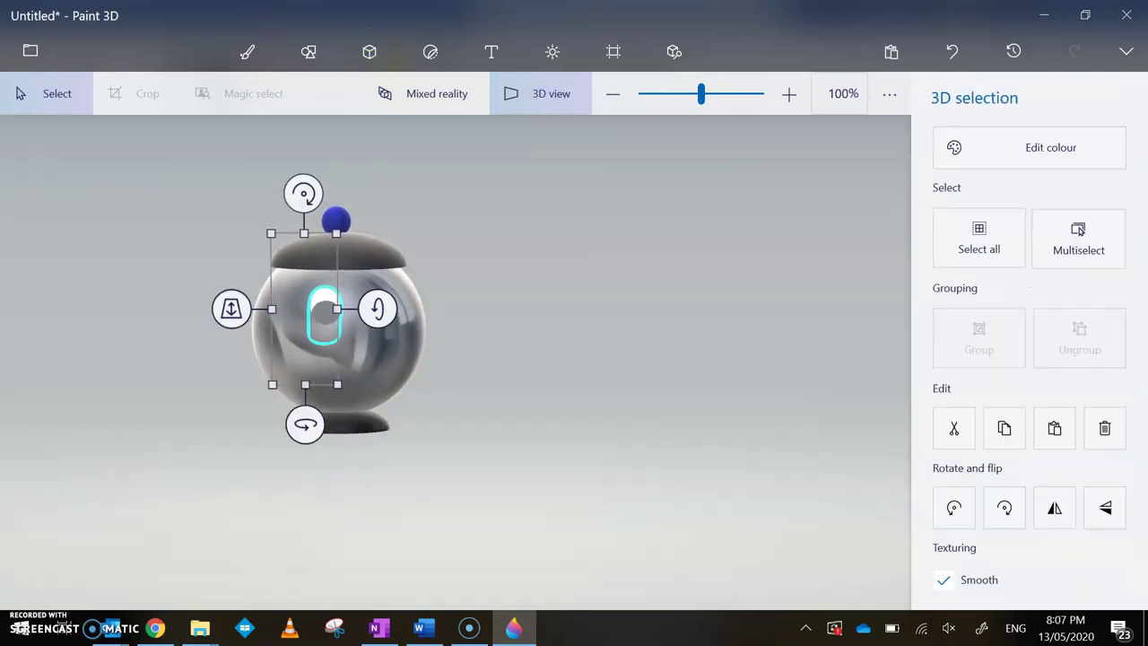
drag(324, 310, 339, 315)
click(398, 495)
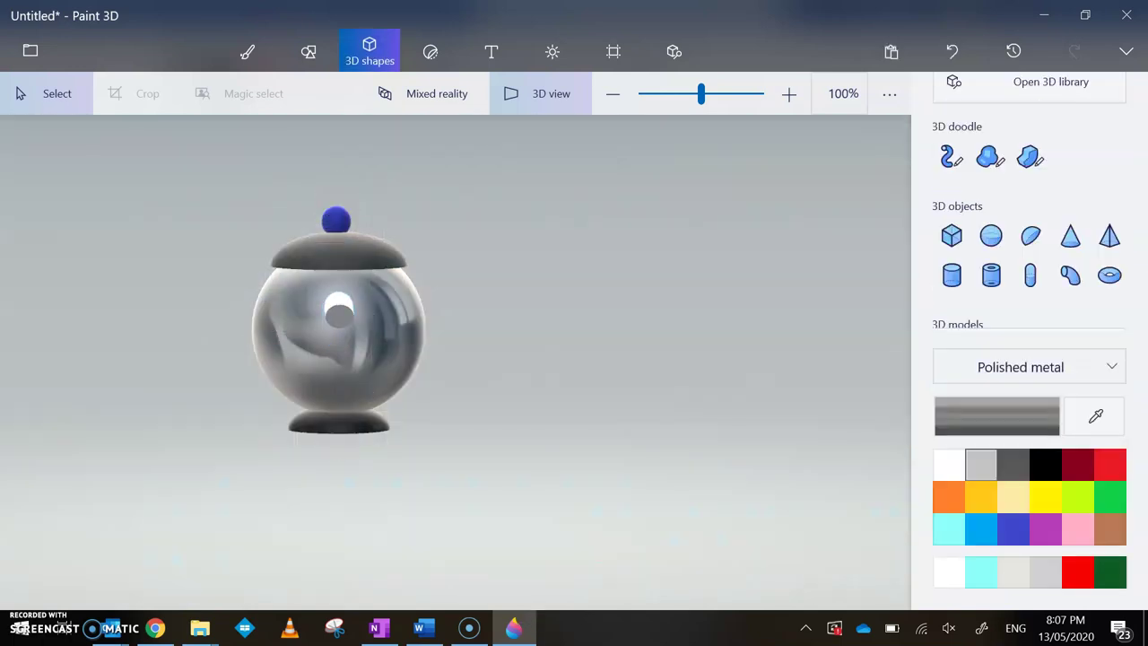
right_drag(184, 377, 439, 367)
drag(439, 366, 230, 433)
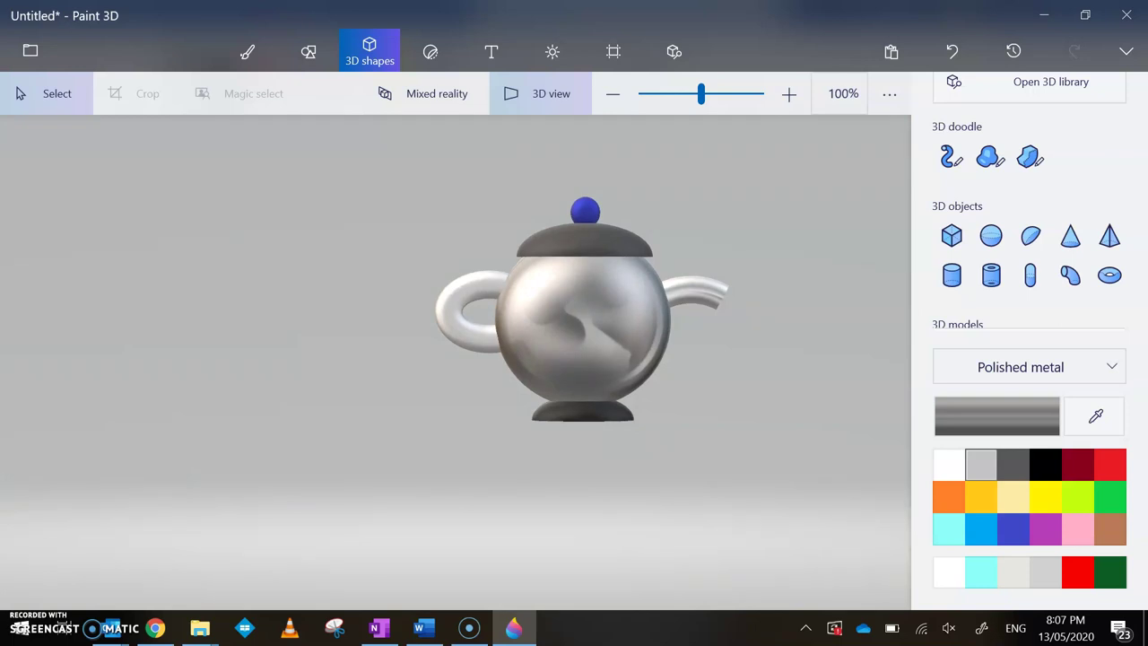
Step: Stamp the Ninja cat sticker onto the front of the teapot's body and delete the spare sticker beside it
click(431, 51)
click(965, 163)
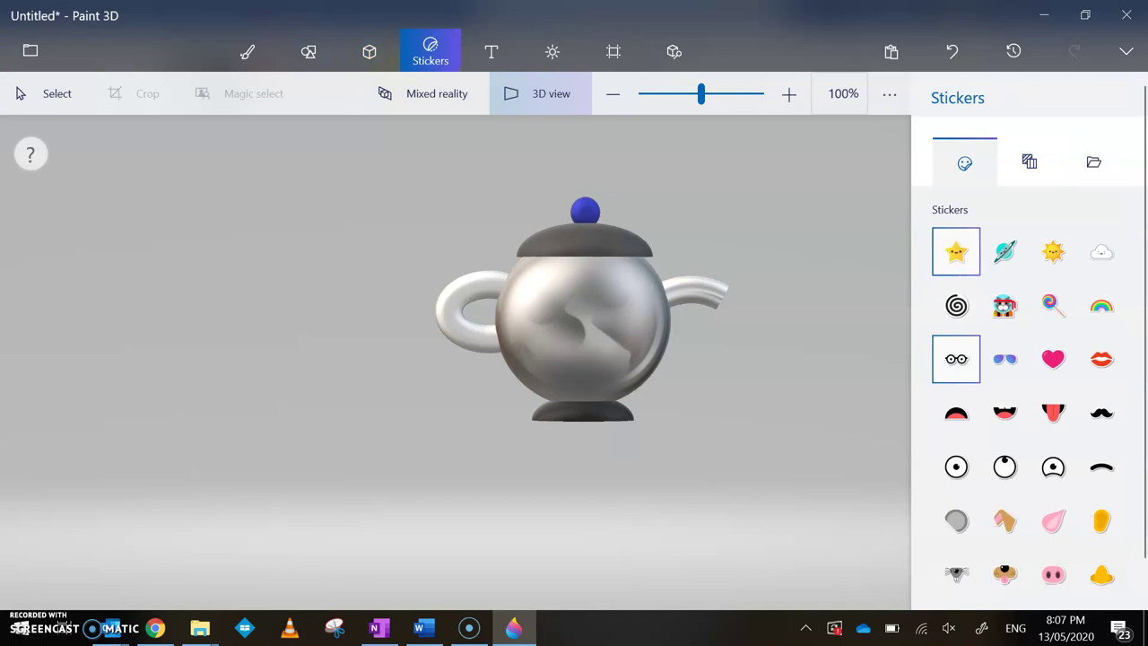
click(1004, 305)
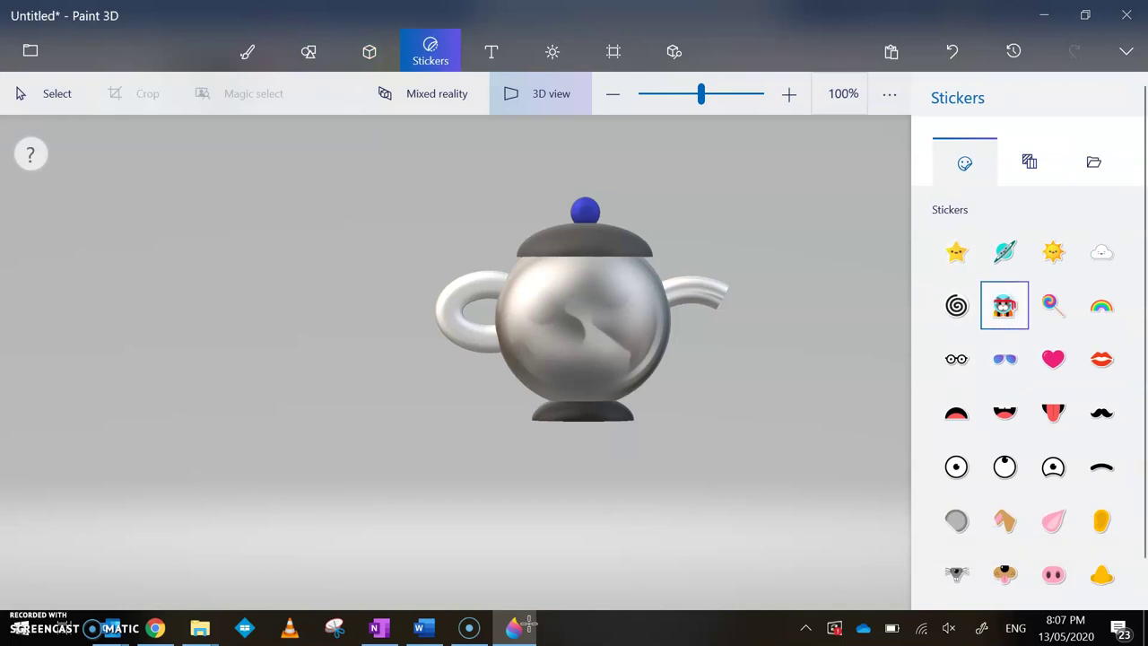
drag(572, 299, 630, 358)
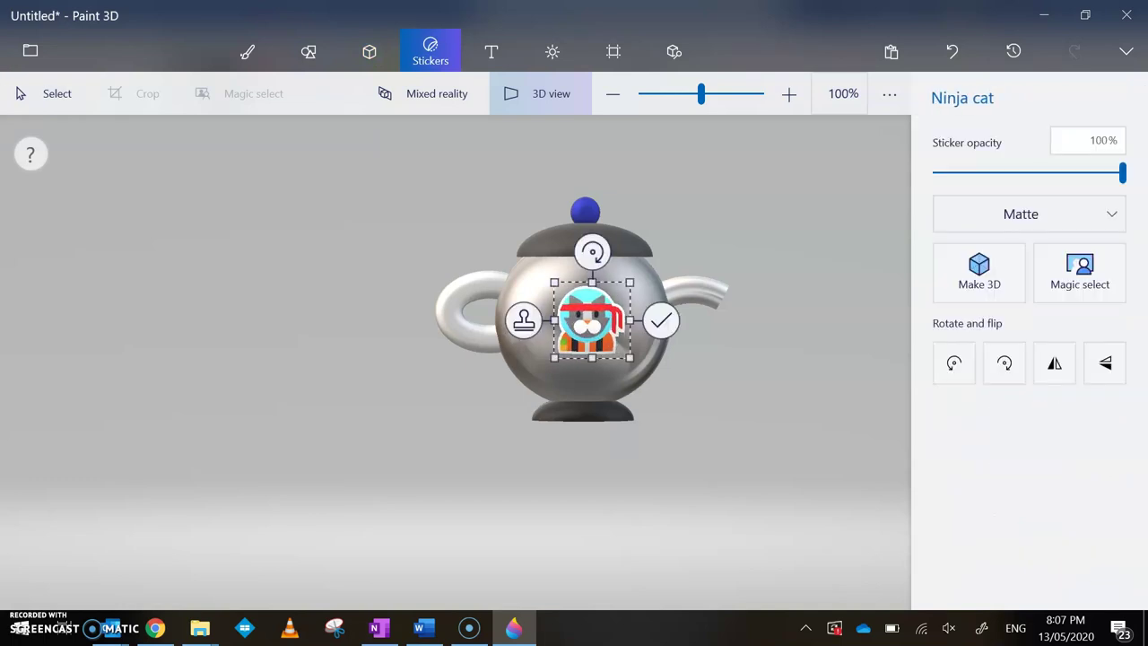
drag(592, 321, 246, 278)
click(514, 313)
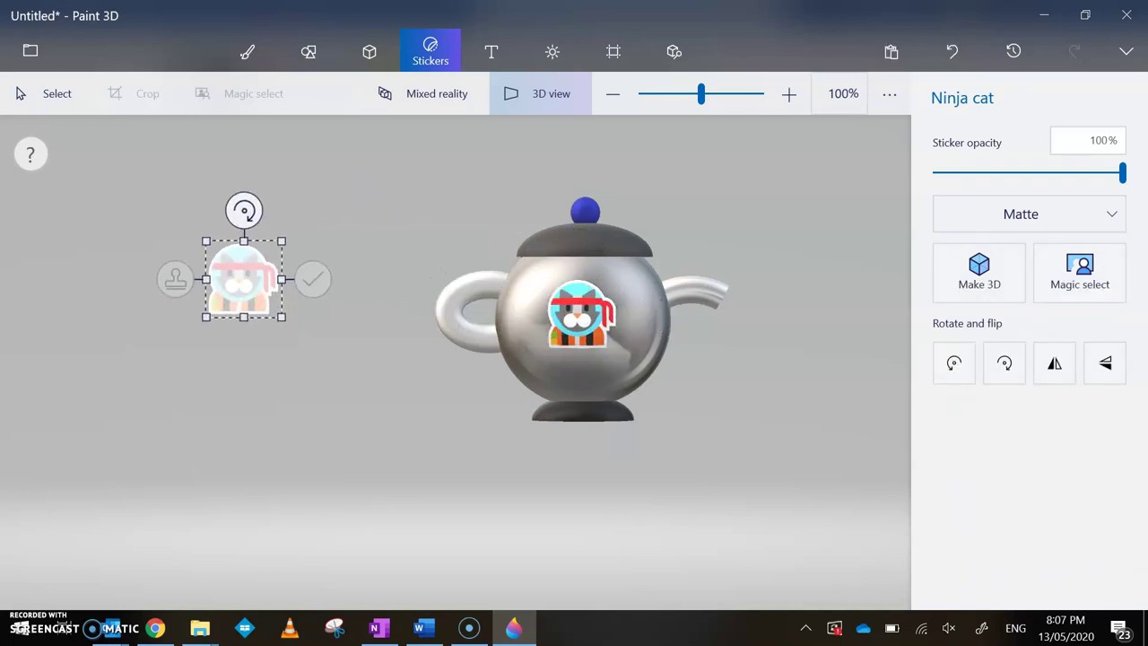
key(Delete)
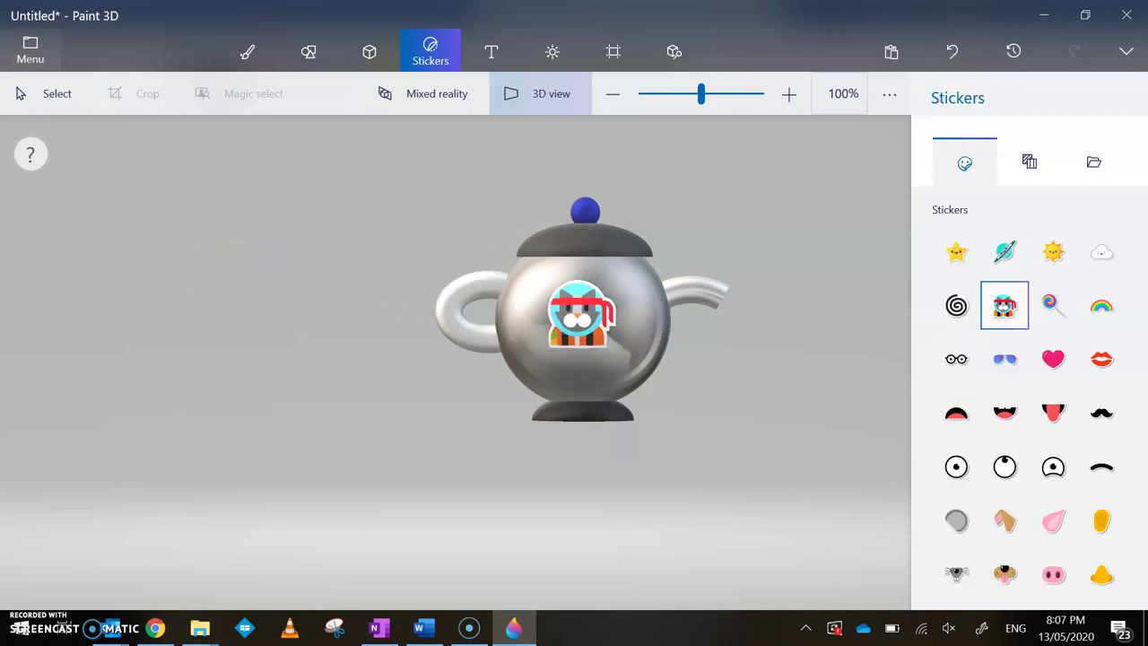
Step: Save a copy of the teapot as a 3D model on the Desktop, named teapot, in 3D - FBX format
click(30, 50)
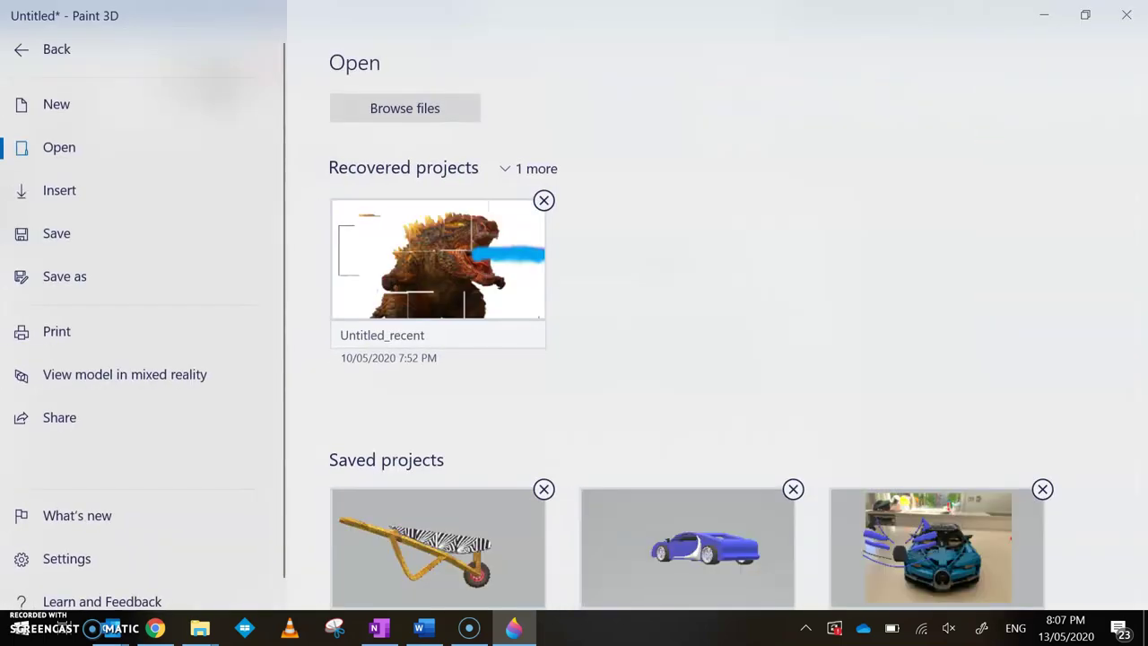
click(65, 277)
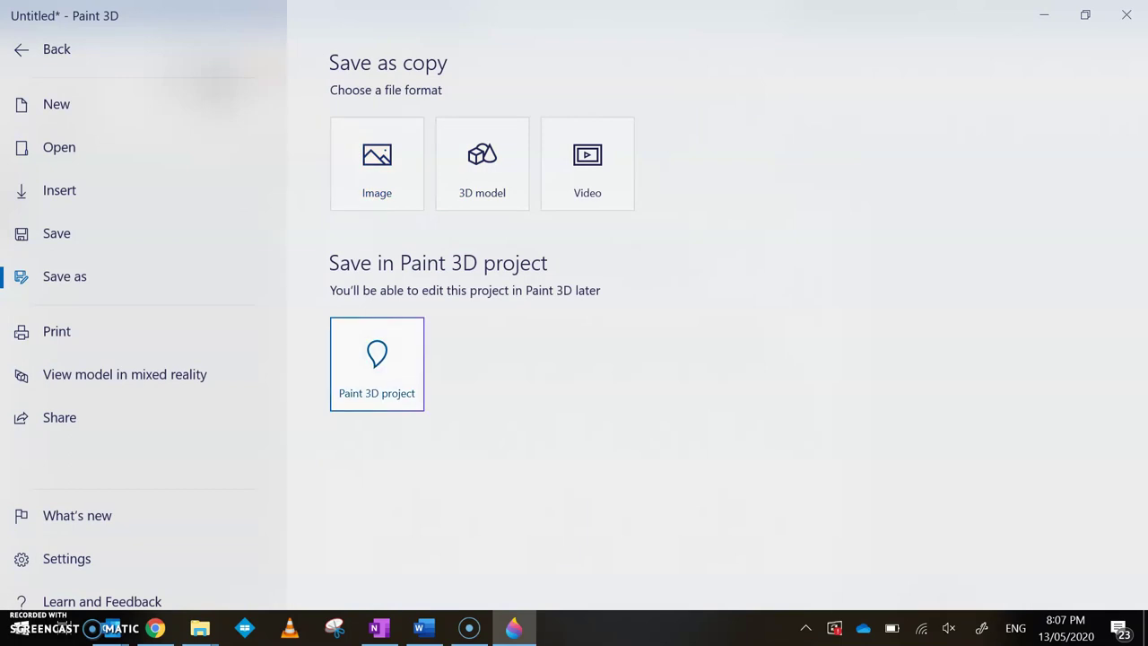
click(477, 154)
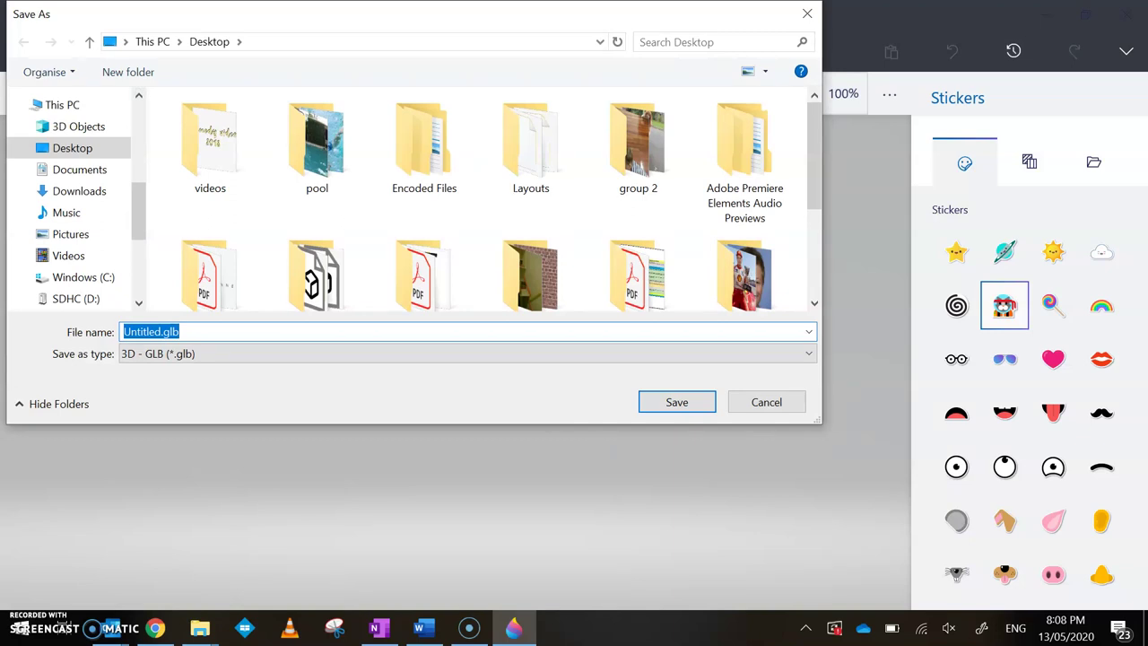
text(teap)
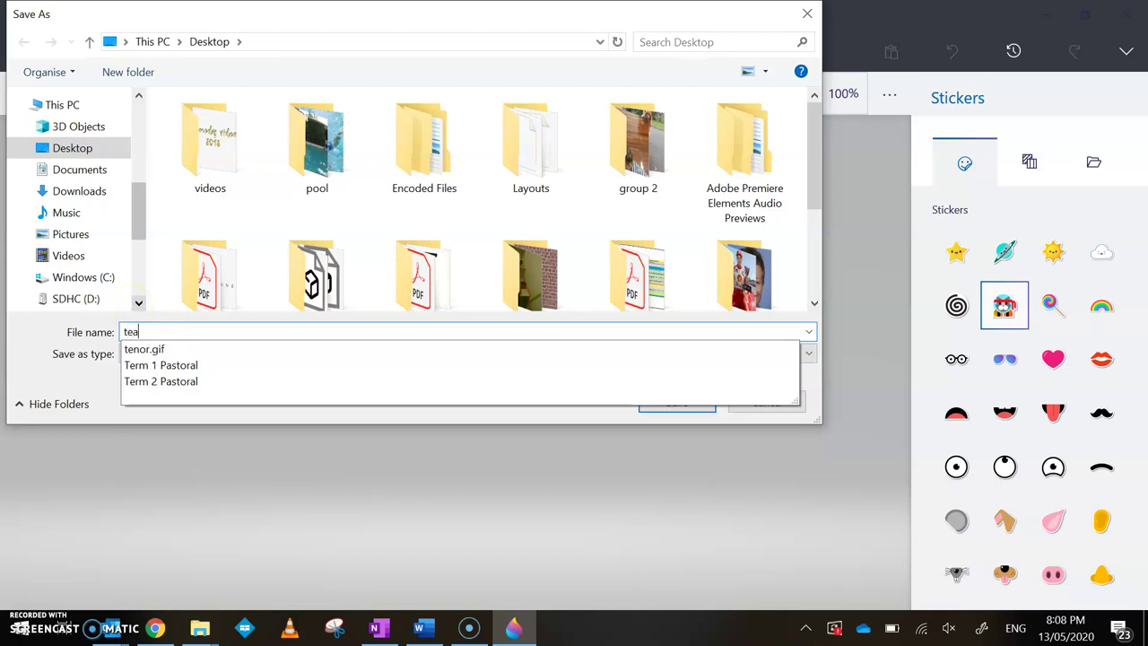
click(188, 354)
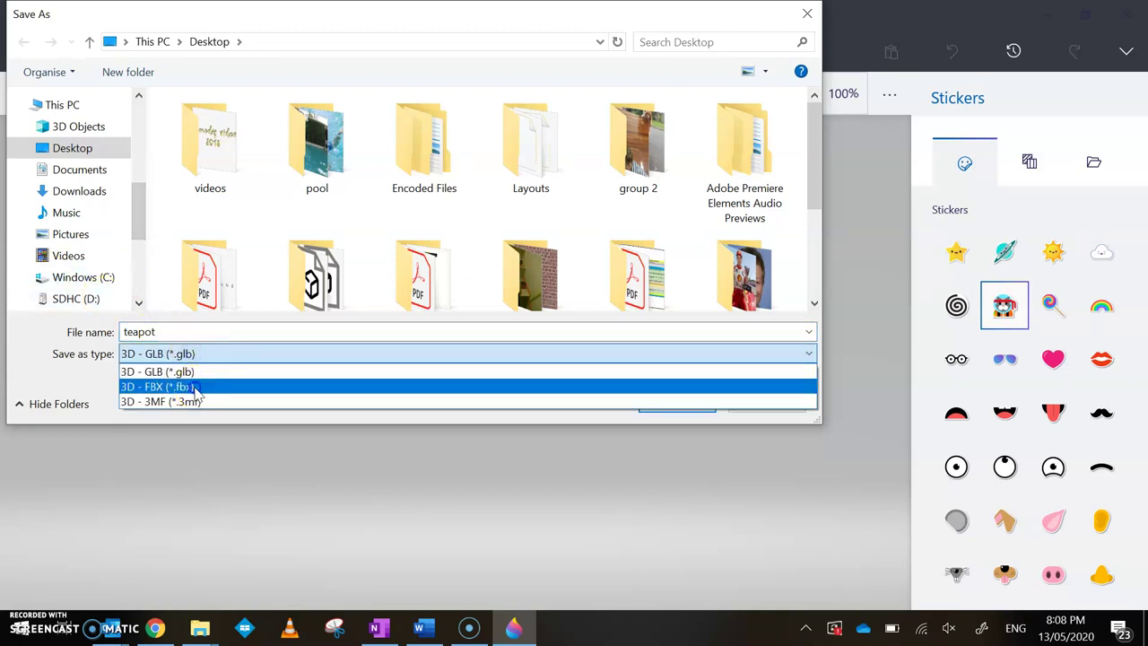
click(192, 386)
click(695, 406)
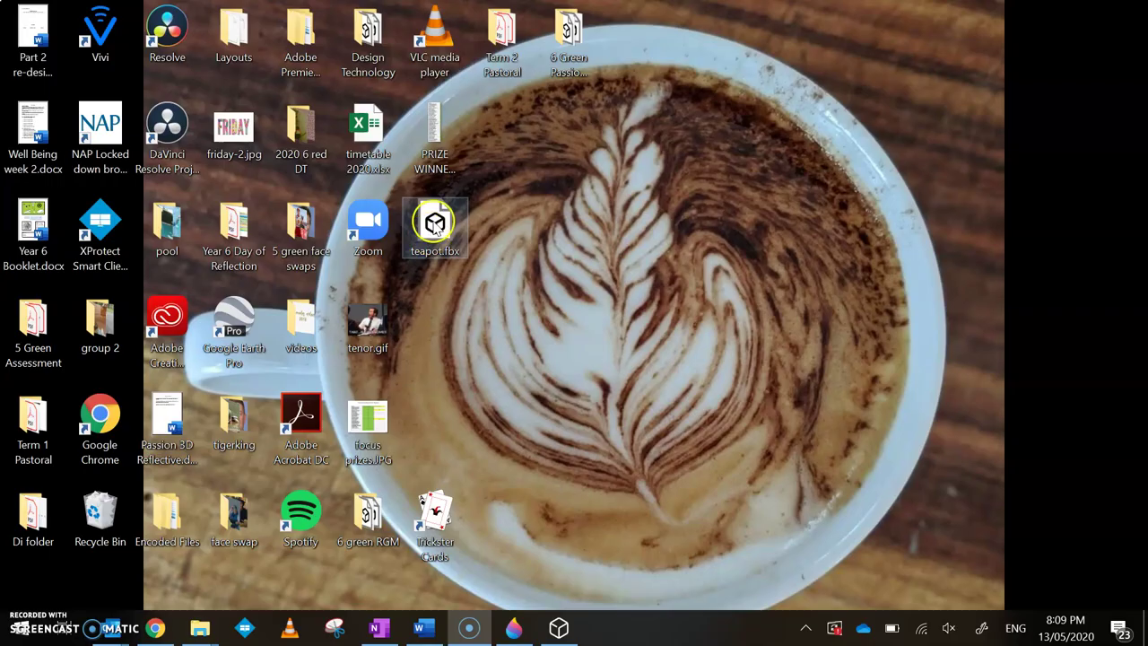
Step: Open teapot.fbx from the desktop in 3D Viewer
double_click(434, 220)
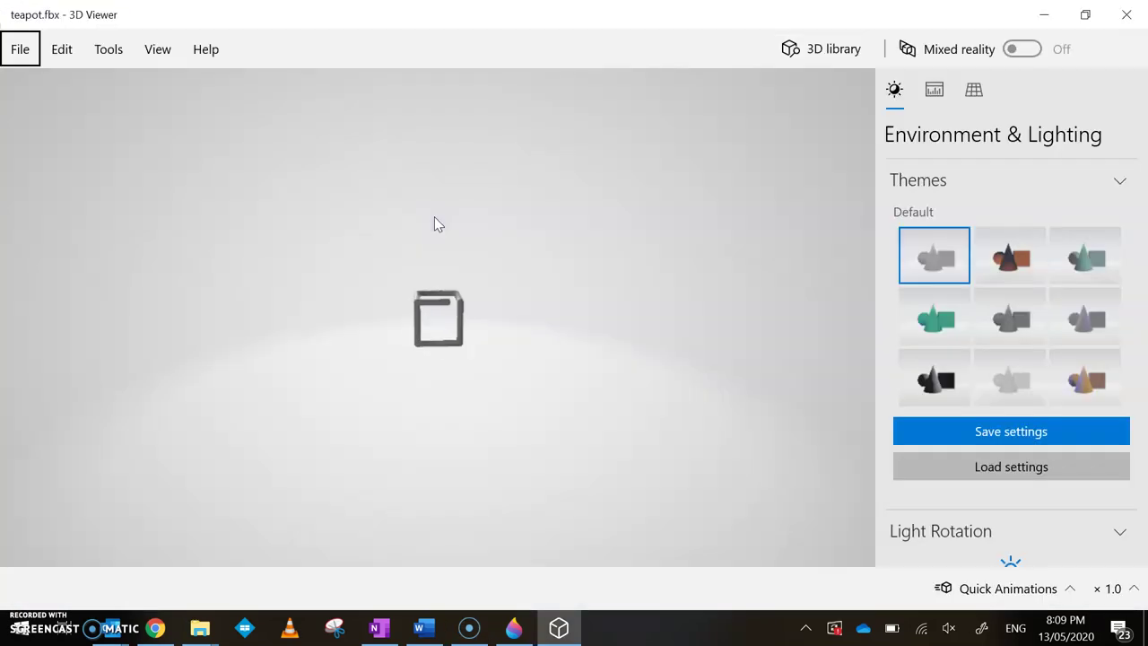